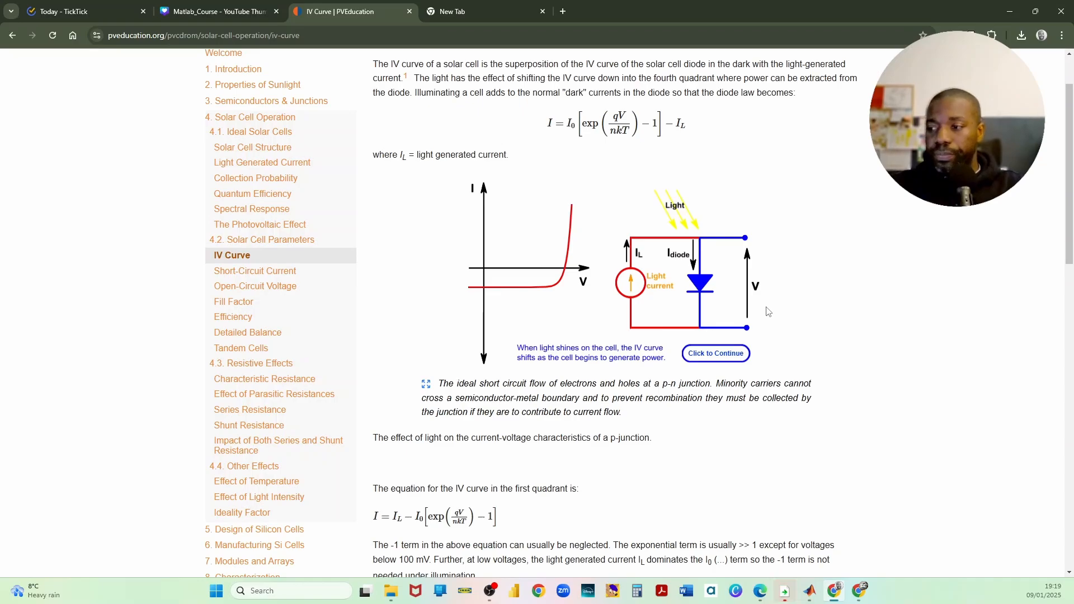
Review the IV Curve article's diode law, switch to Simulink and examine the Solar Panel and Battery subsystems at the top level of solar_panel.
{"action": "scroll", "coordinate": [768, 311], "scroll_direction": "down", "scroll_amount": 3}
{"action": "scroll", "coordinate": [768, 312], "scroll_direction": "up", "scroll_amount": 4}
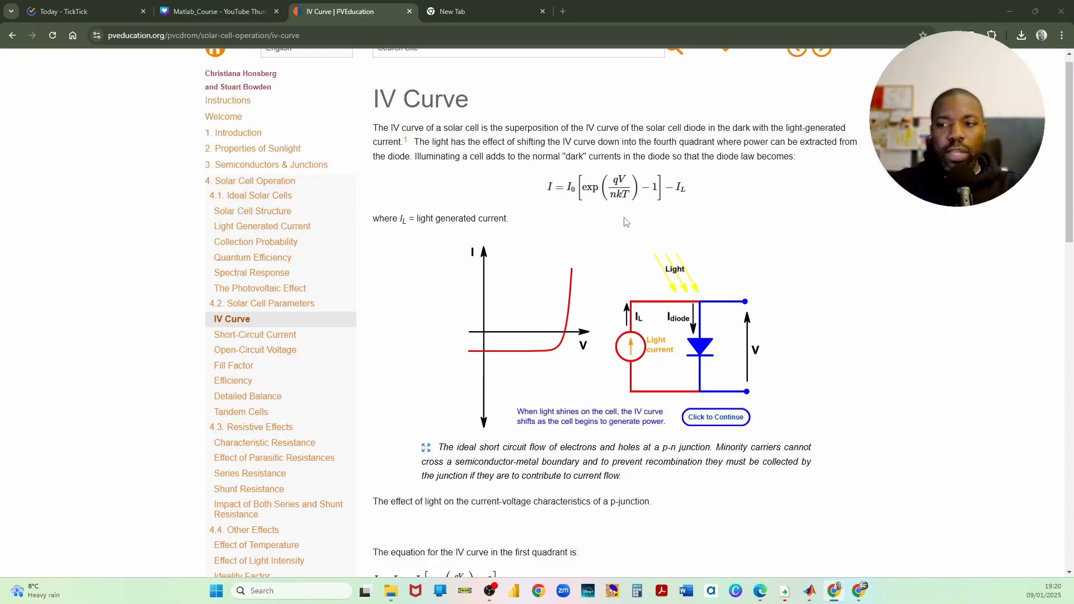
{"action": "key", "text": "alt+Tab"}
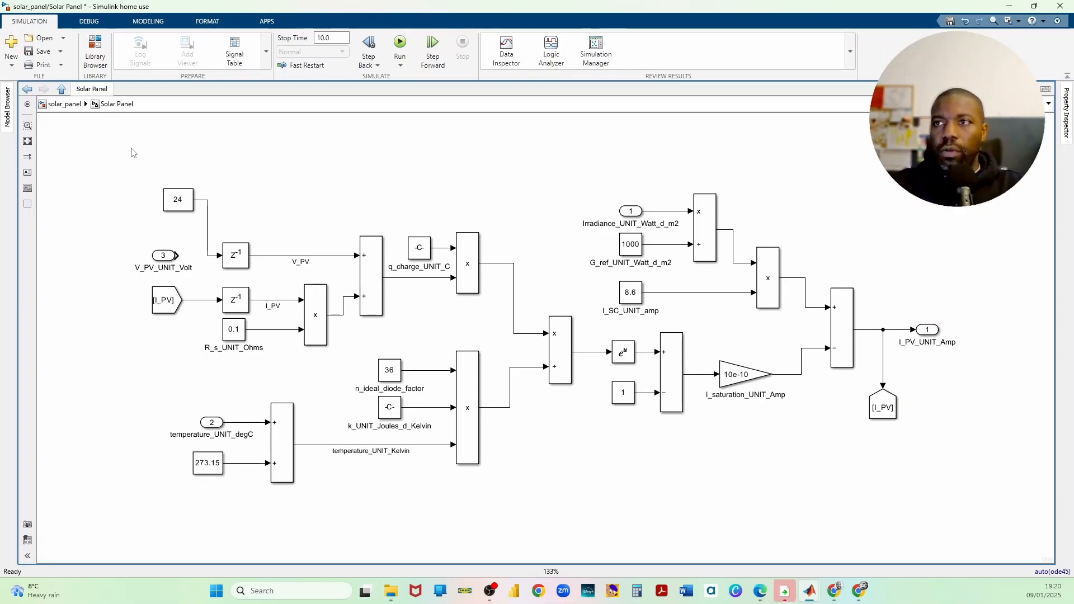
{"action": "left_click", "coordinate": [64, 104]}
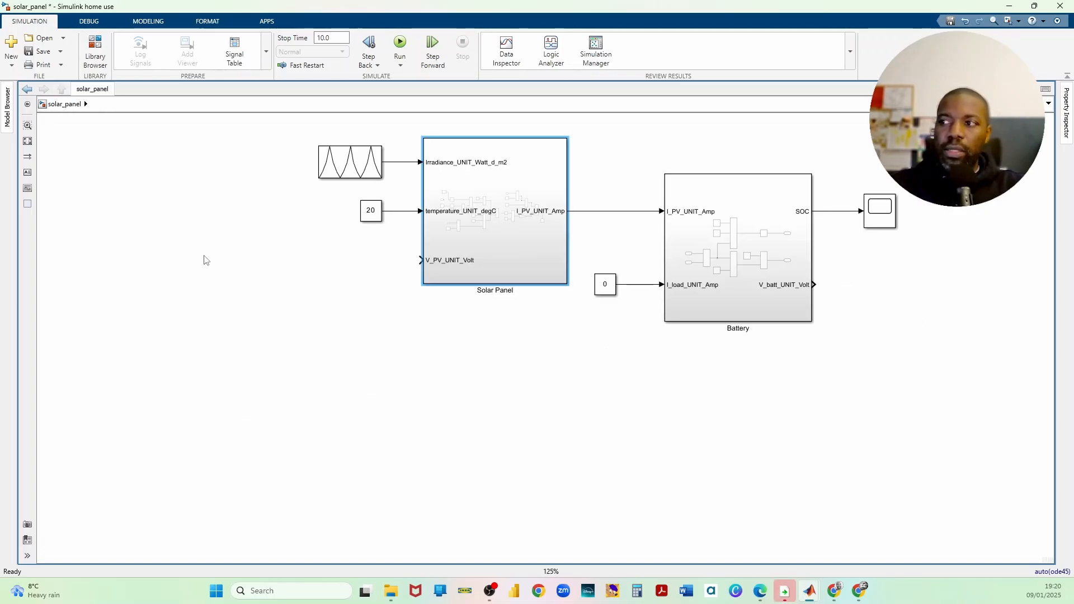
{"action": "key", "text": "space"}
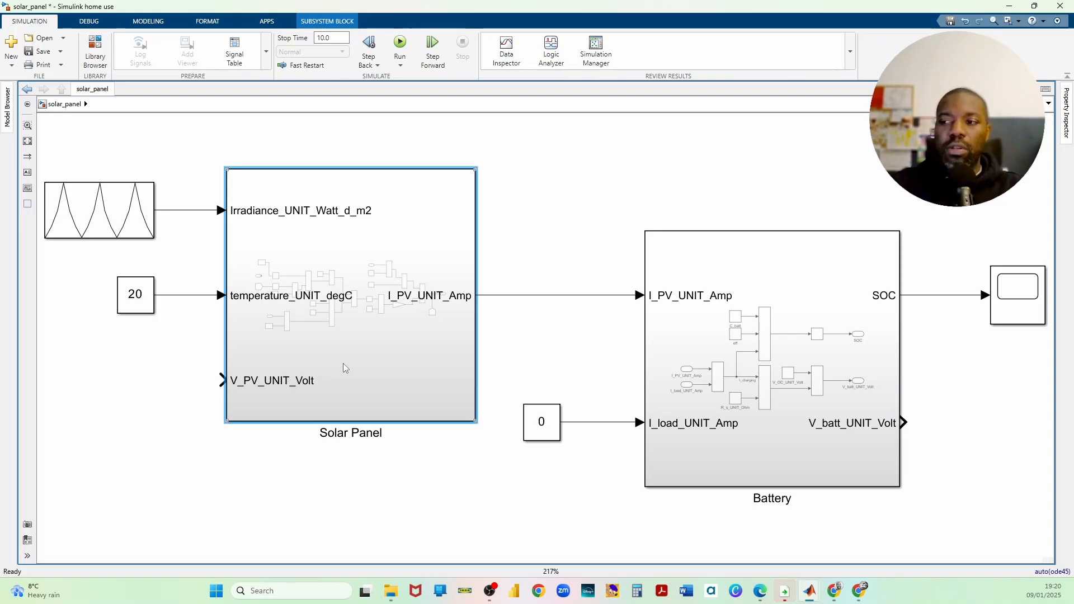
{"action": "left_click", "coordinate": [750, 424]}
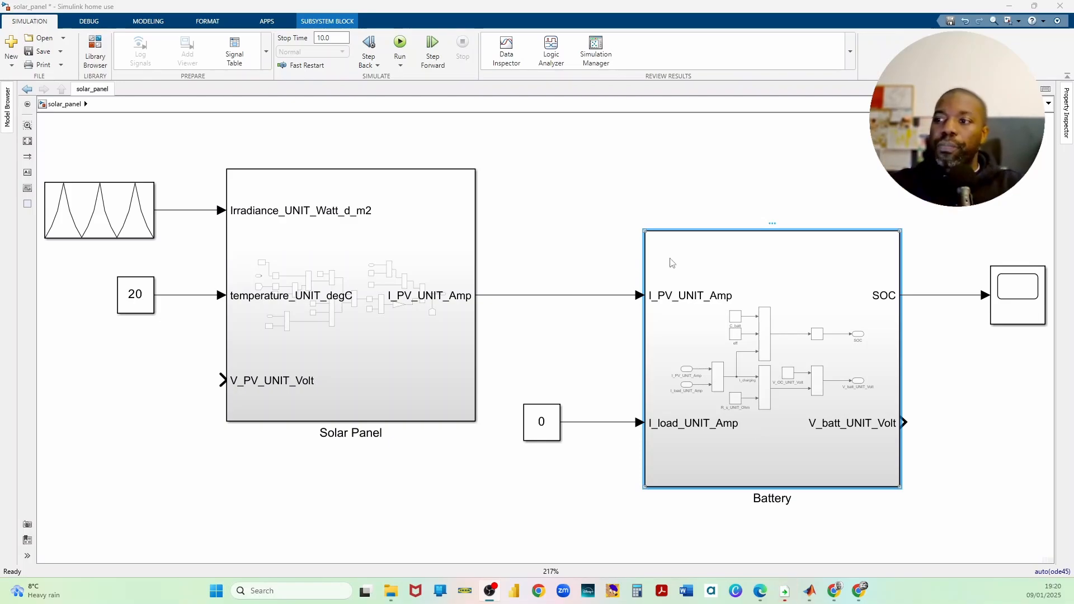
Open the Solar Panel subsystem and switch to the browser to read the IV curve equations it is based on.
{"action": "double_click", "coordinate": [351, 349]}
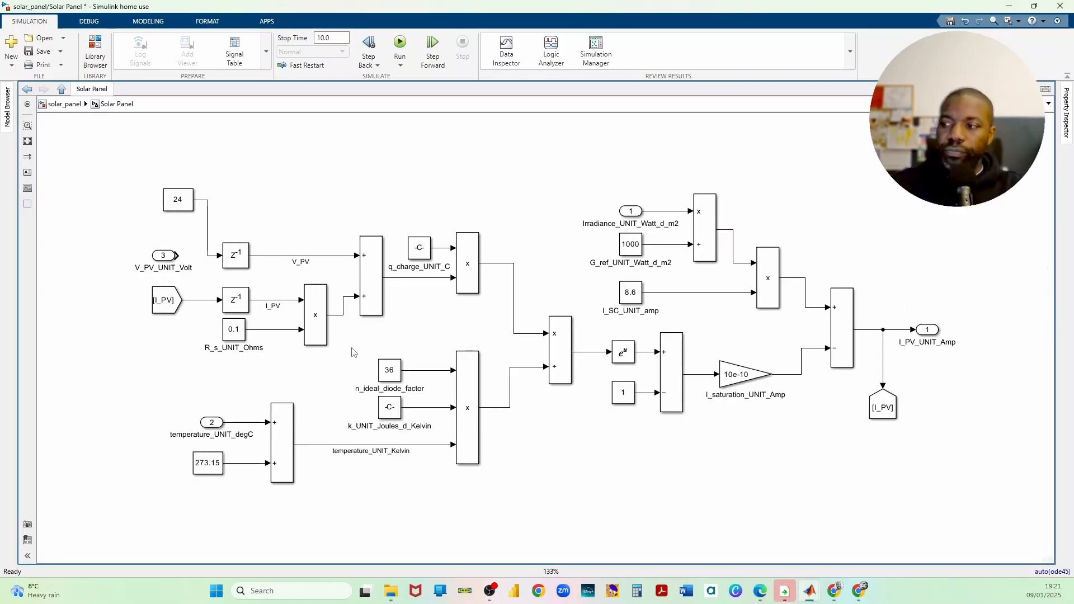
{"action": "key", "text": "space"}
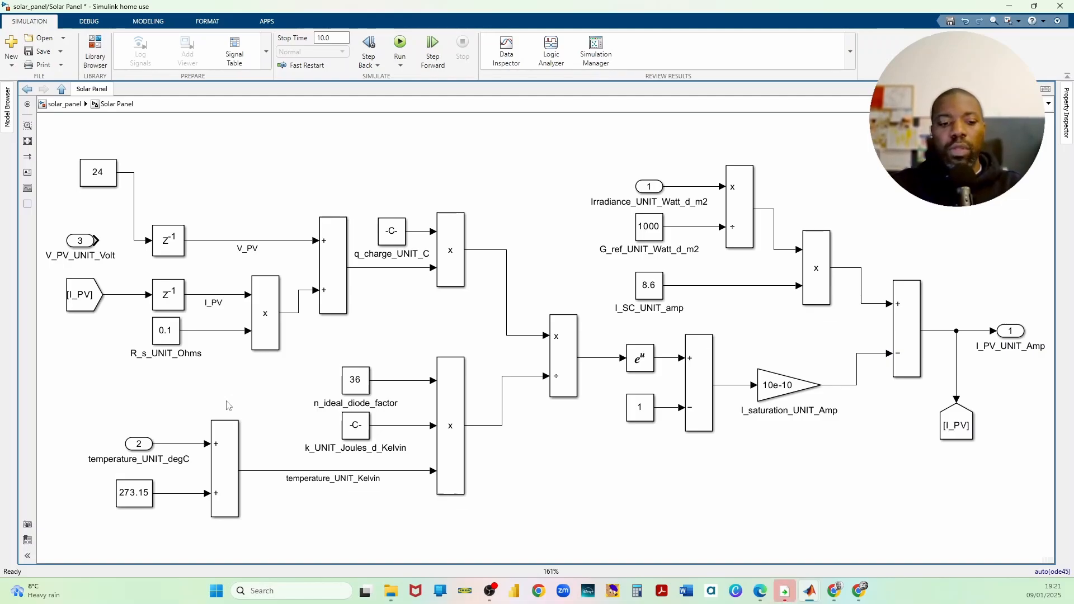
{"action": "key", "text": "alt+Tab"}
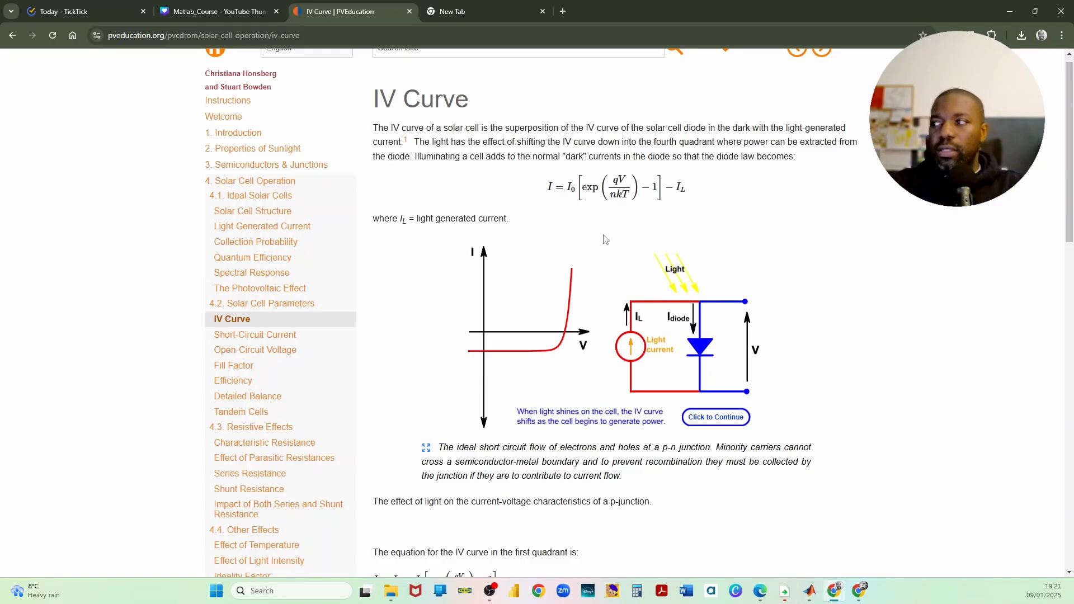
{"action": "scroll", "coordinate": [606, 239], "scroll_direction": "up", "scroll_amount": 1}
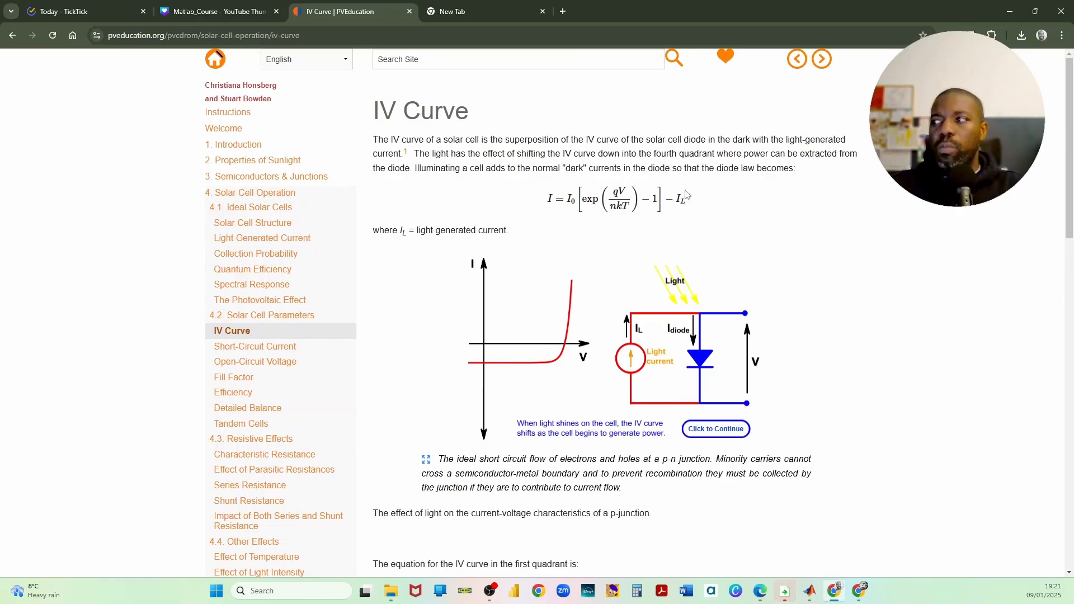
{"action": "scroll", "coordinate": [672, 212], "scroll_direction": "down", "scroll_amount": 4}
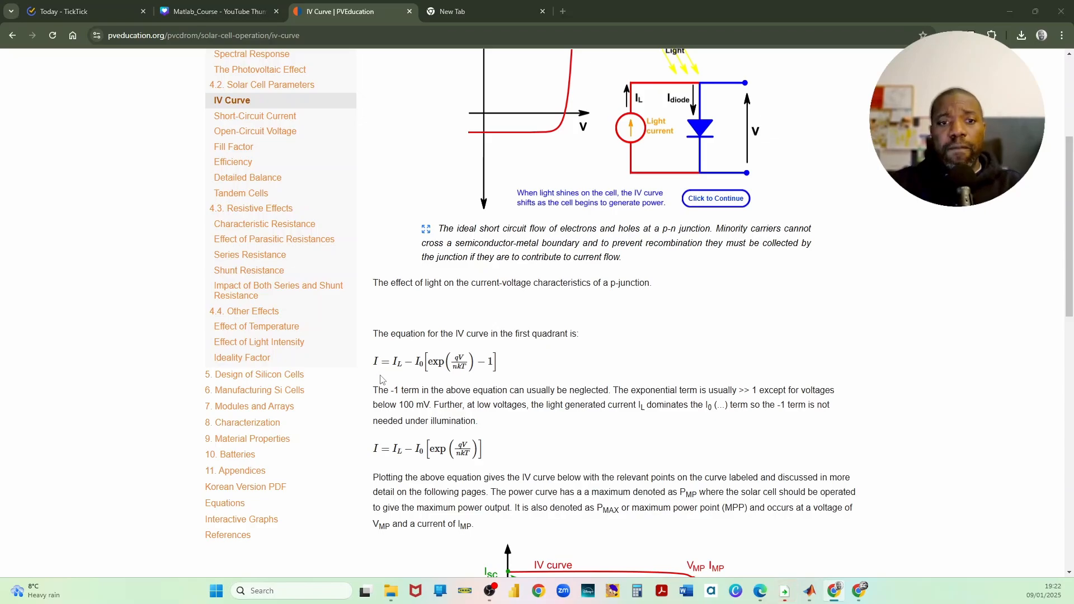
Switch back to Simulink and compare the Solar Panel's output current, charge, ideality factor and Boltzmann constant blocks with the first-quadrant IV equation.
{"action": "key", "text": "alt+Tab"}
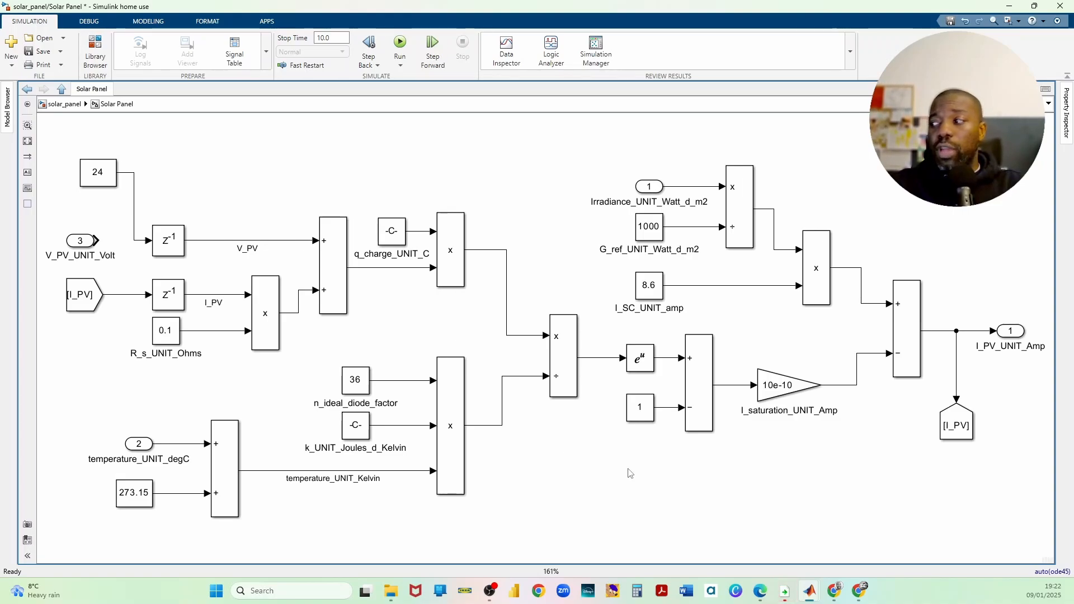
{"action": "left_click", "coordinate": [988, 345]}
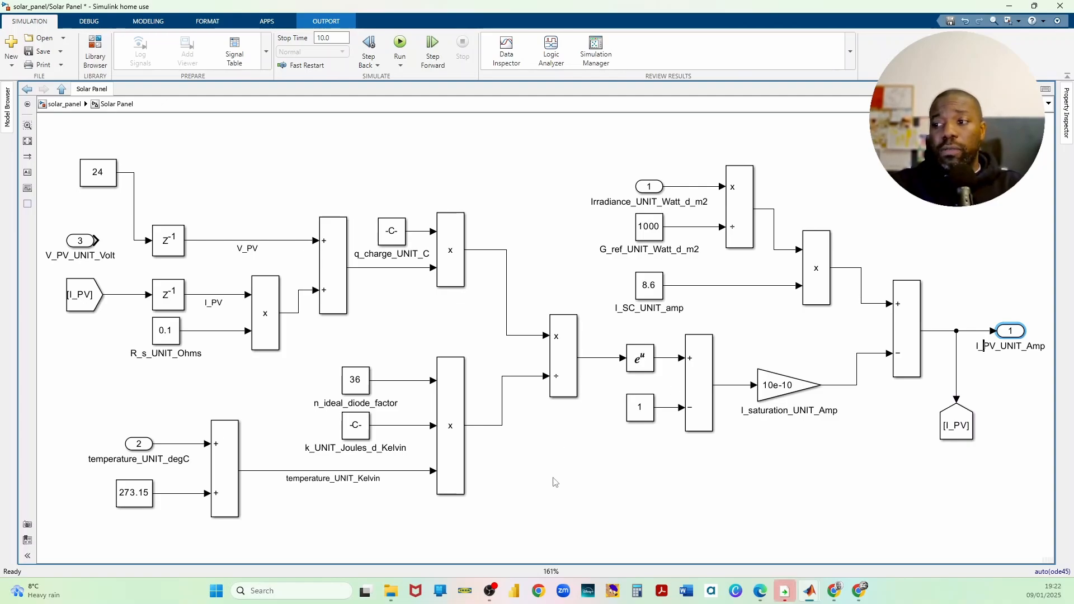
{"action": "left_click", "coordinate": [361, 425]}
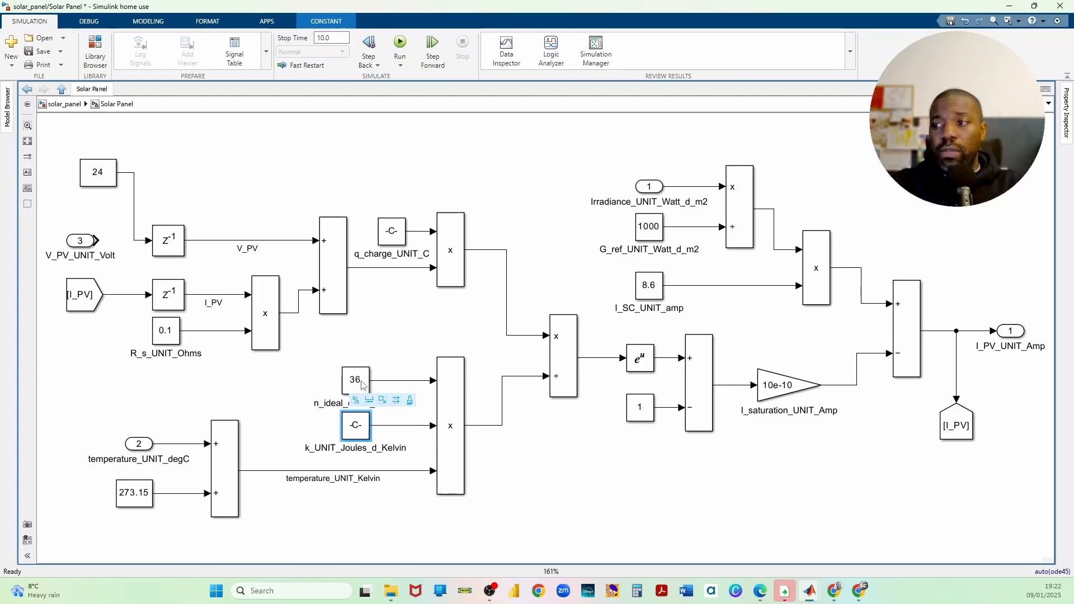
{"action": "left_click", "coordinate": [401, 336]}
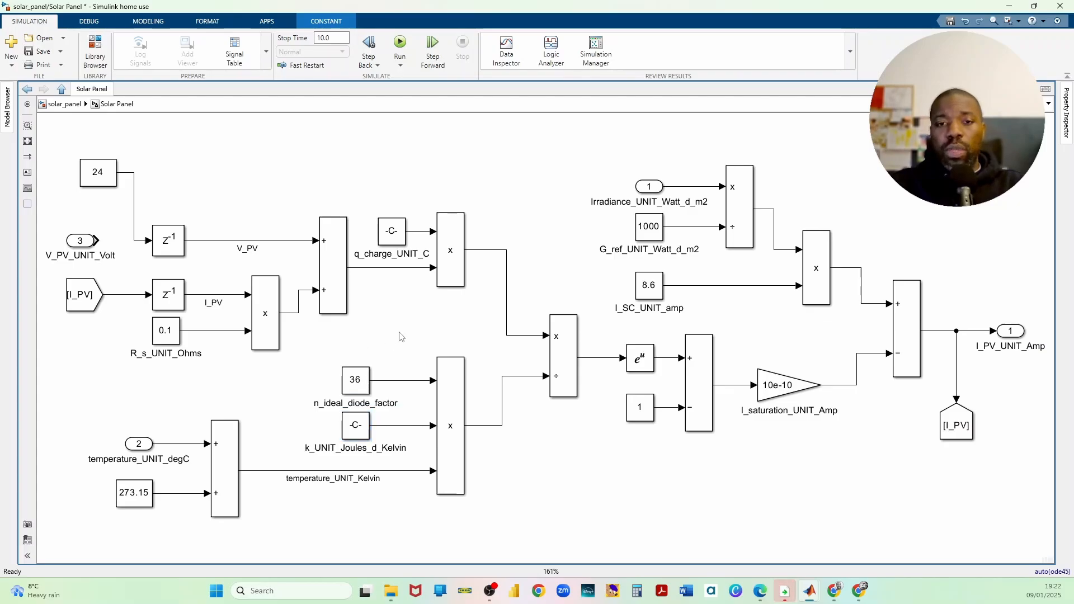
{"action": "key", "text": "alt+Tab"}
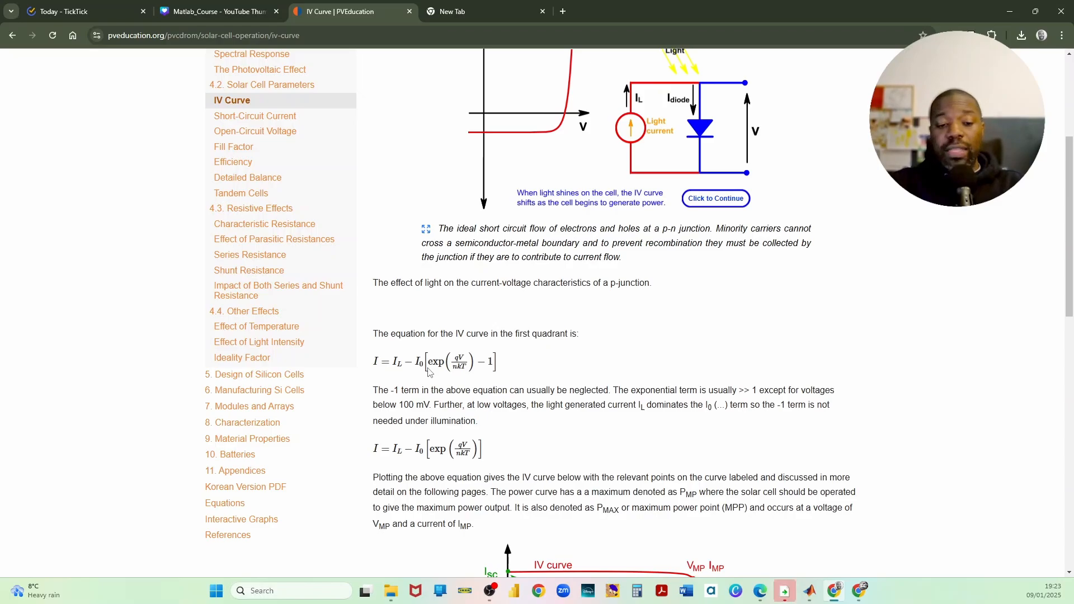
{"action": "key", "text": "alt+Tab"}
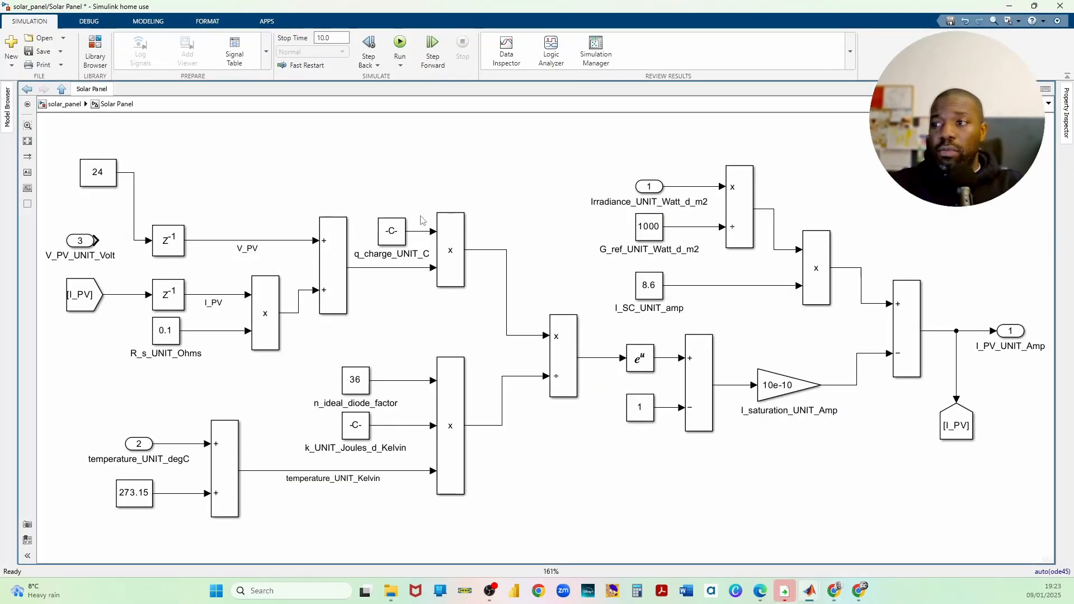
{"action": "left_click", "coordinate": [393, 231]}
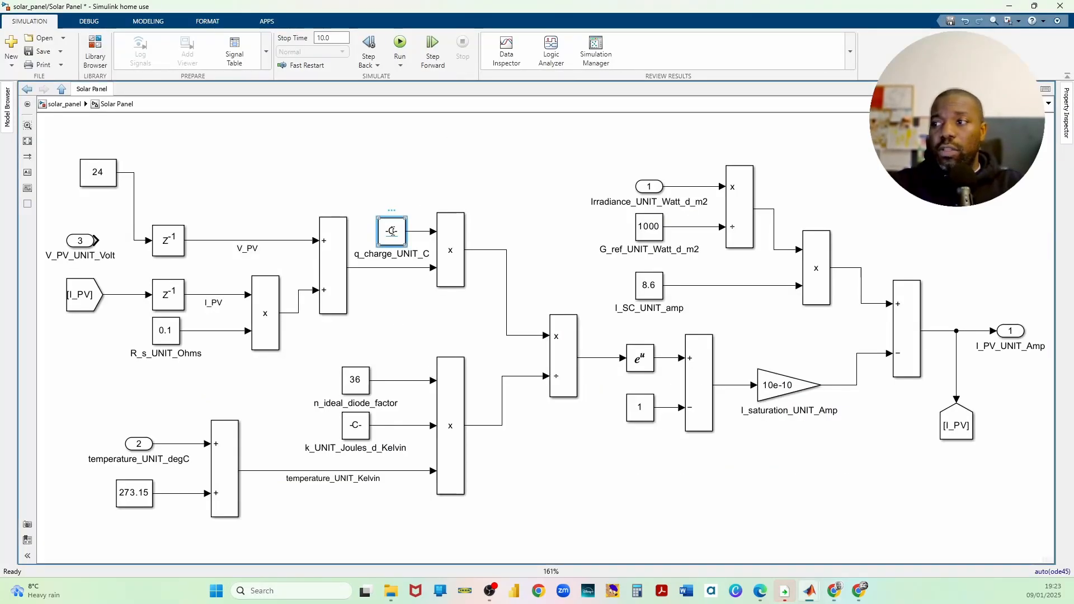
{"action": "left_click", "coordinate": [357, 389]}
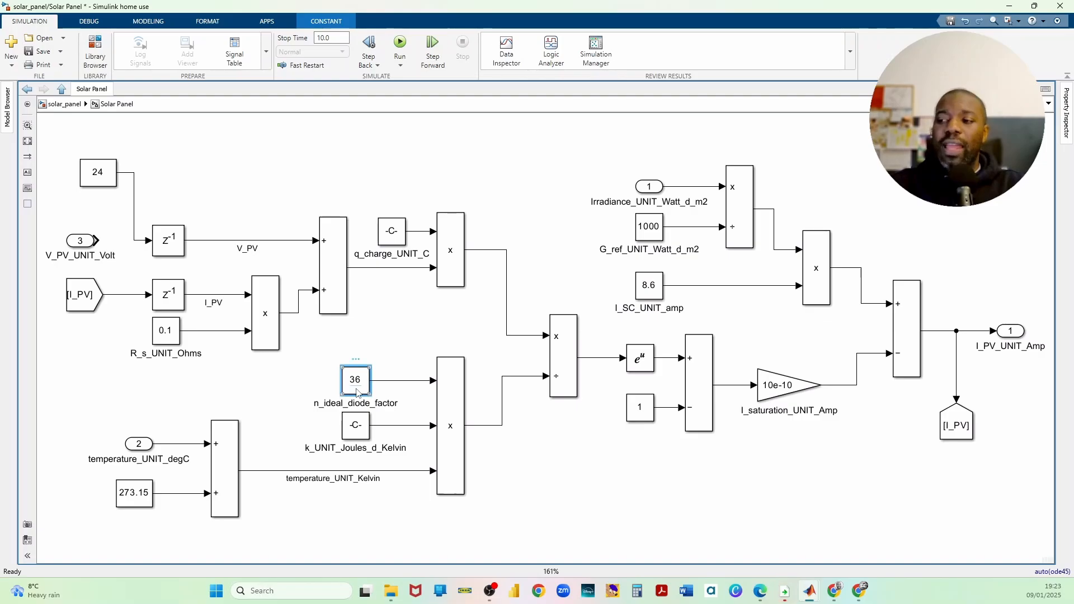
{"action": "left_click", "coordinate": [298, 410]}
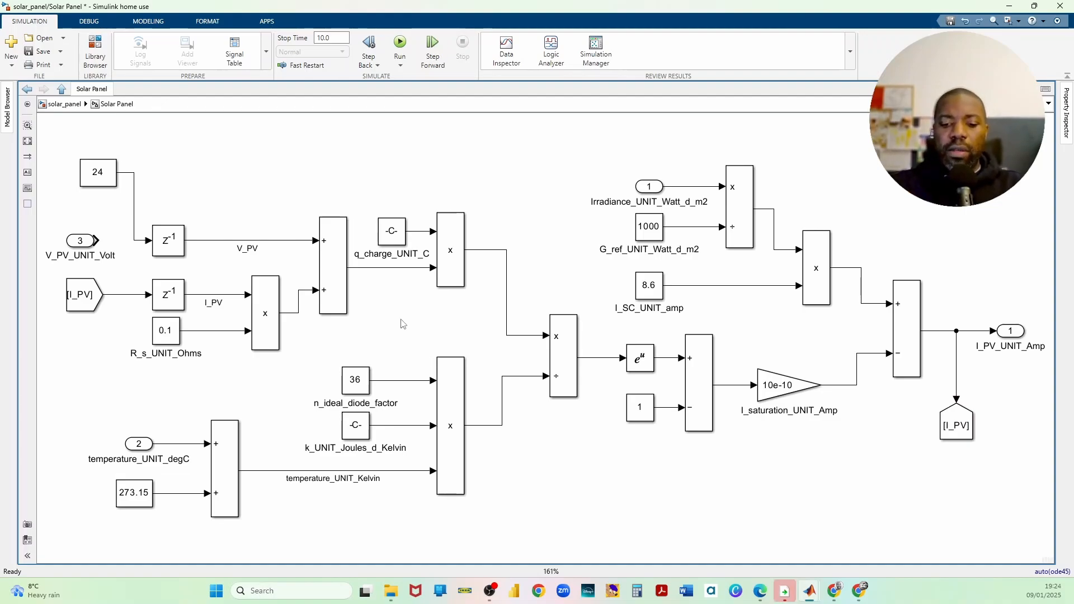
Open the Battery subsystem and examine the state-of-charge path from the PV and load currents through capacity and efficiency to SOC.
{"action": "left_click", "coordinate": [50, 104]}
{"action": "double_click", "coordinate": [745, 342]}
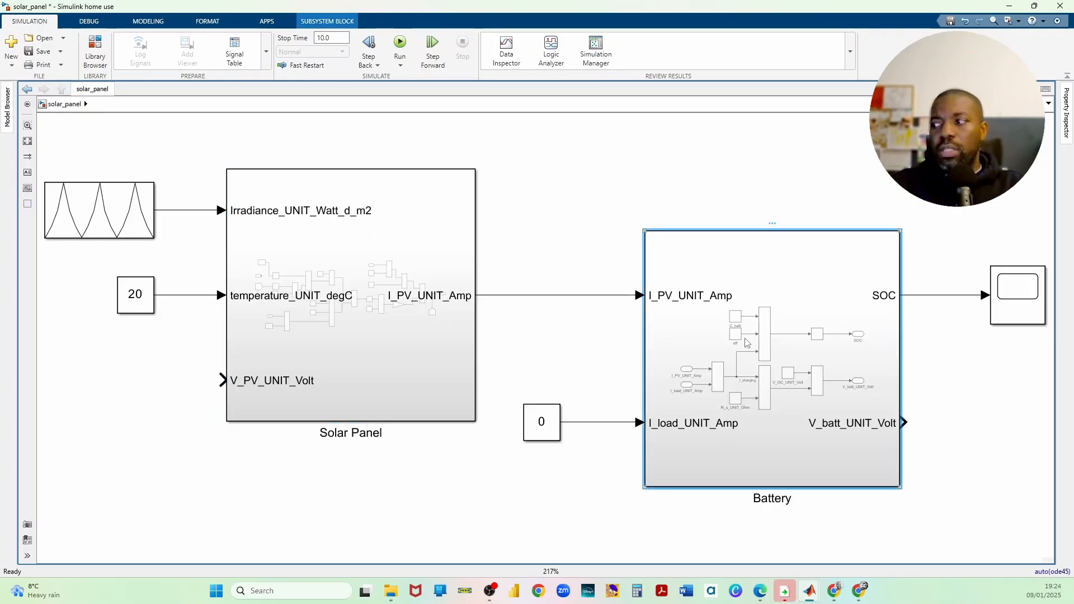
{"action": "left_click", "coordinate": [477, 352]}
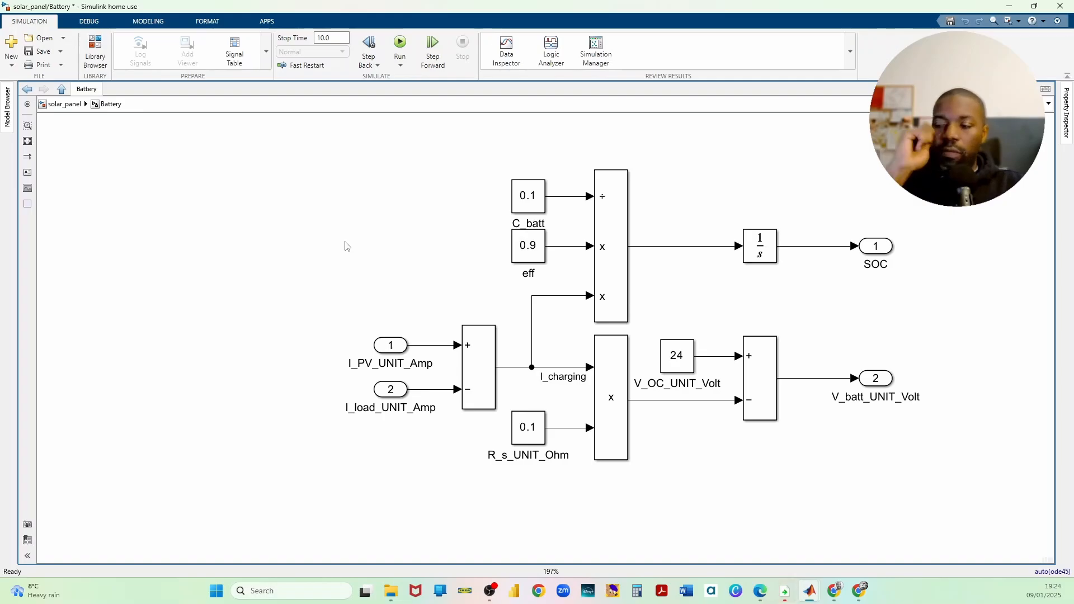
{"action": "key", "text": "space"}
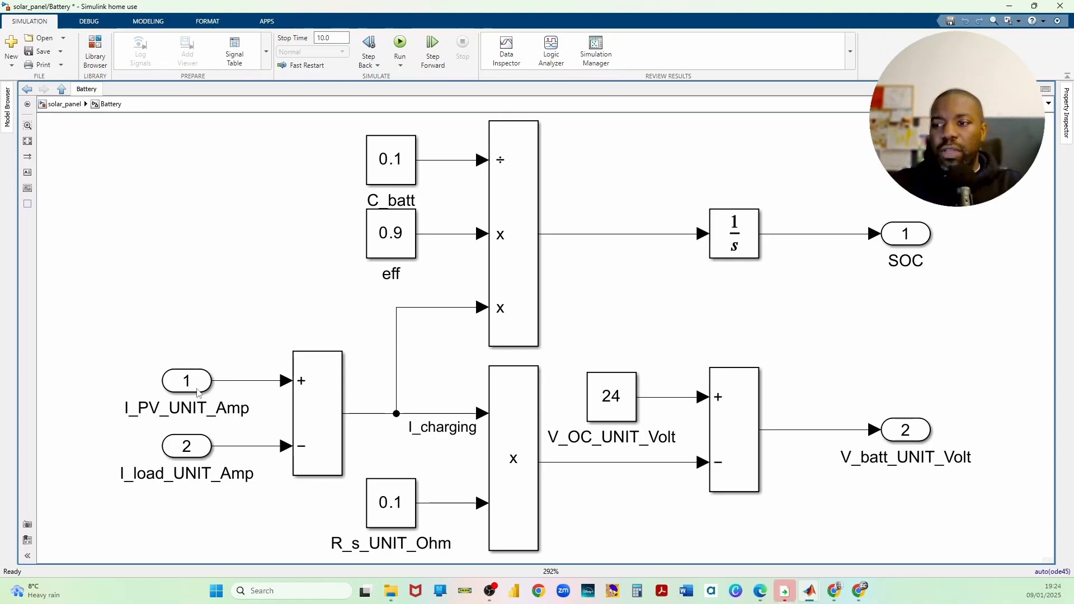
{"action": "left_click", "coordinate": [177, 381]}
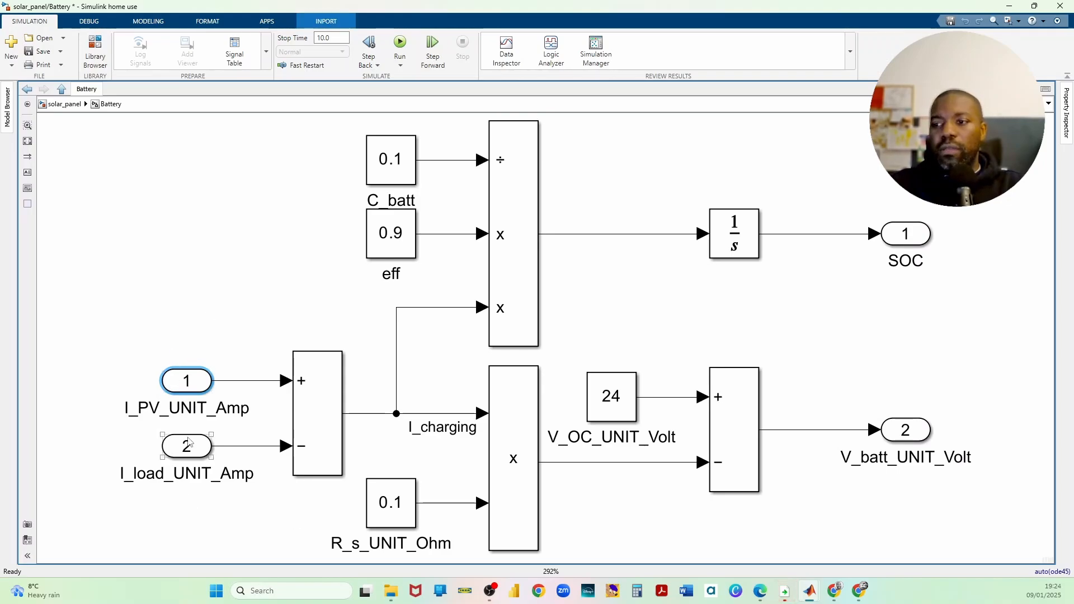
{"action": "left_click", "coordinate": [197, 445]}
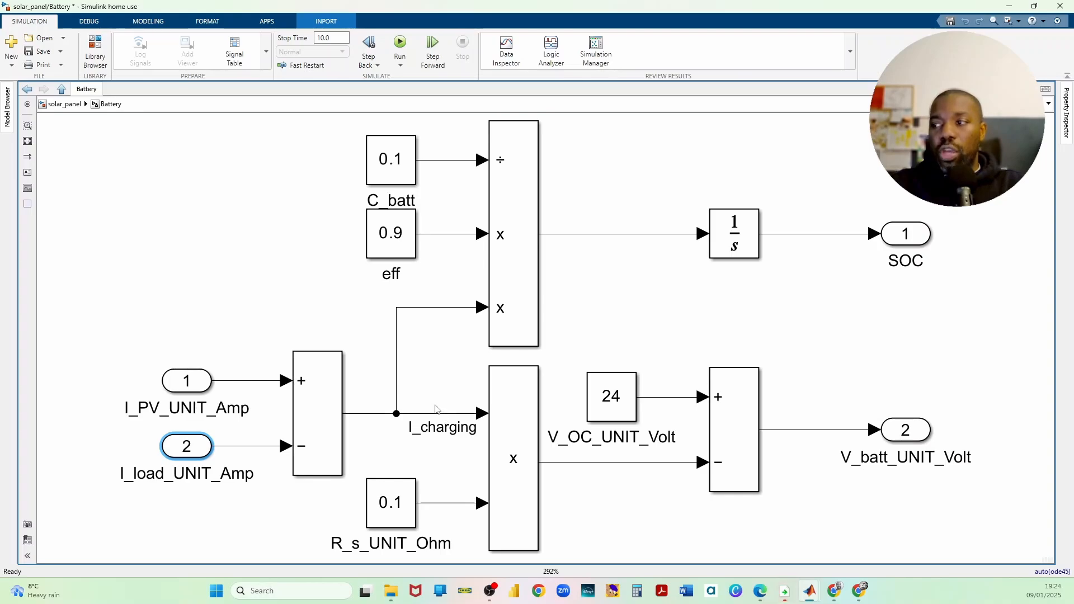
{"action": "left_click", "coordinate": [384, 168]}
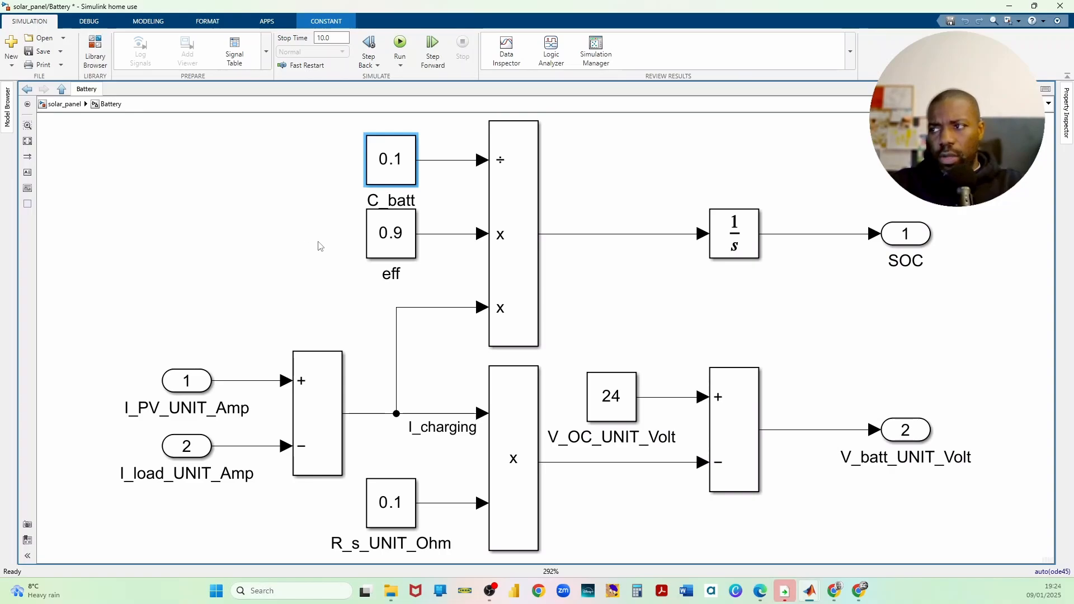
{"action": "left_click", "coordinate": [399, 253]}
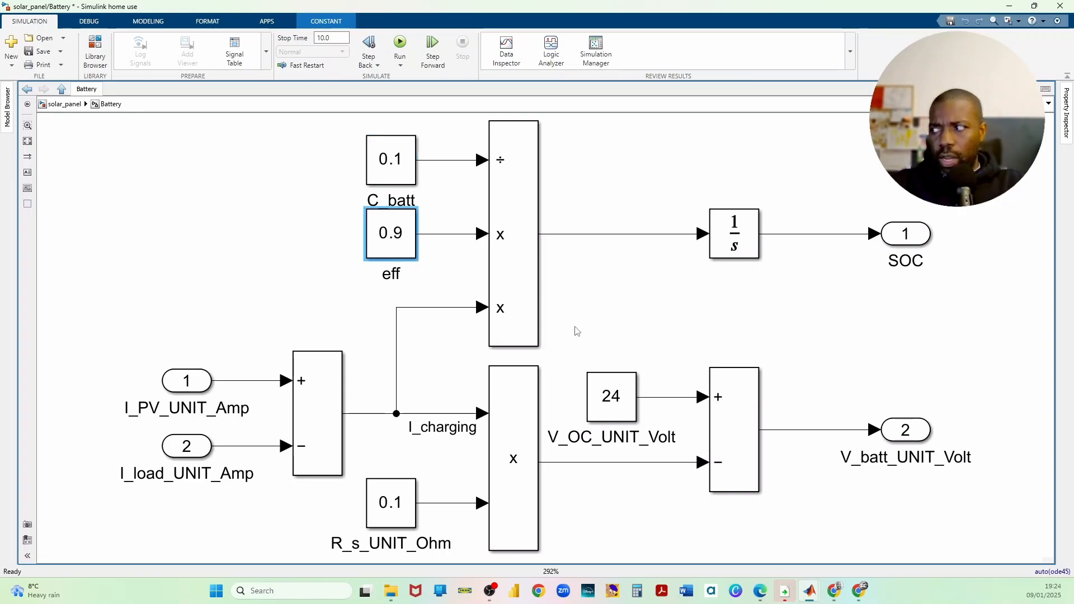
{"action": "left_click", "coordinate": [907, 240]}
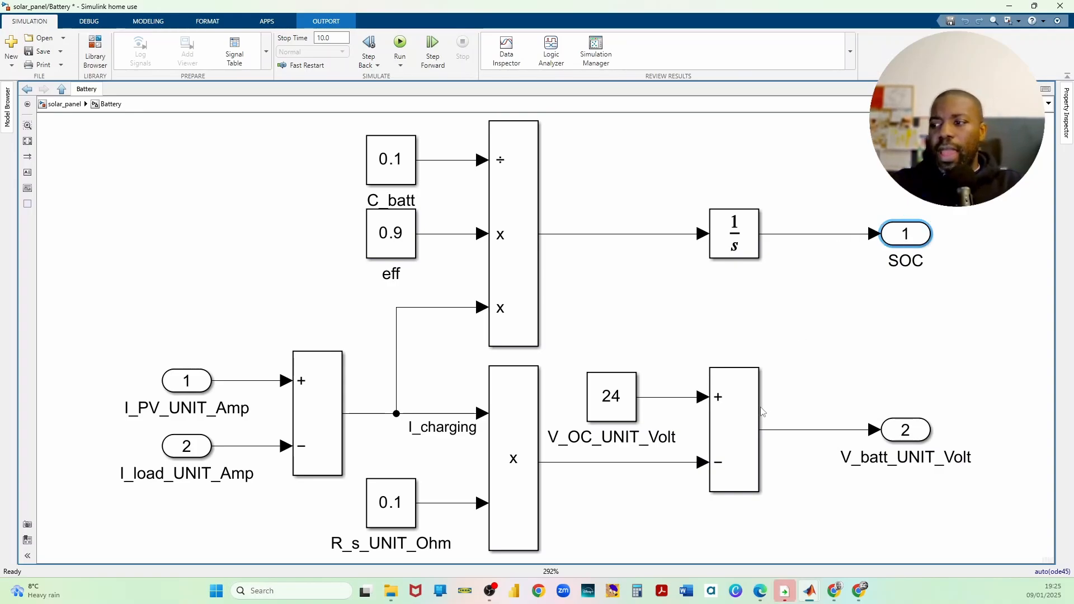
Examine the battery voltage path: the I_charging signal, the open-circuit voltage constant, the V_batt_UNIT_Volt output and the series-resistance voltage drop.
{"action": "left_click", "coordinate": [452, 414]}
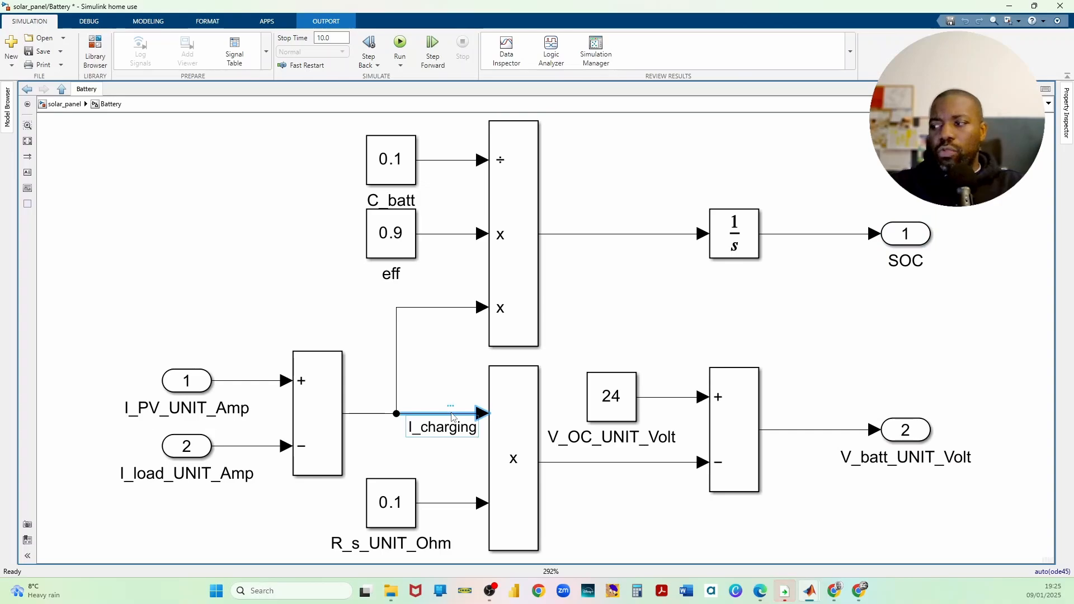
{"action": "left_click", "coordinate": [621, 401]}
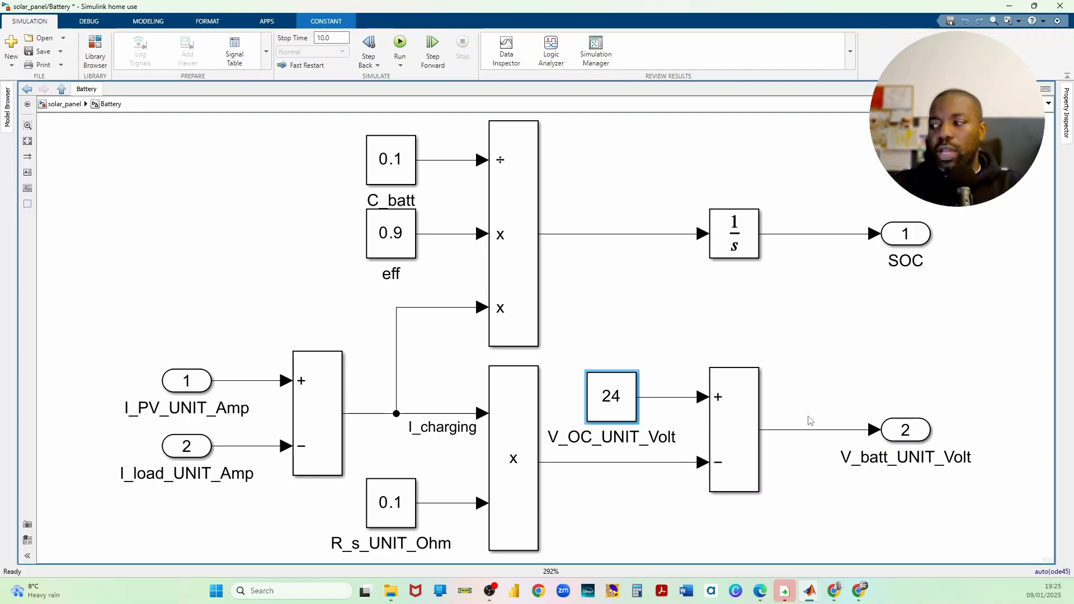
{"action": "left_click", "coordinate": [900, 467]}
{"action": "left_click", "coordinate": [899, 467]}
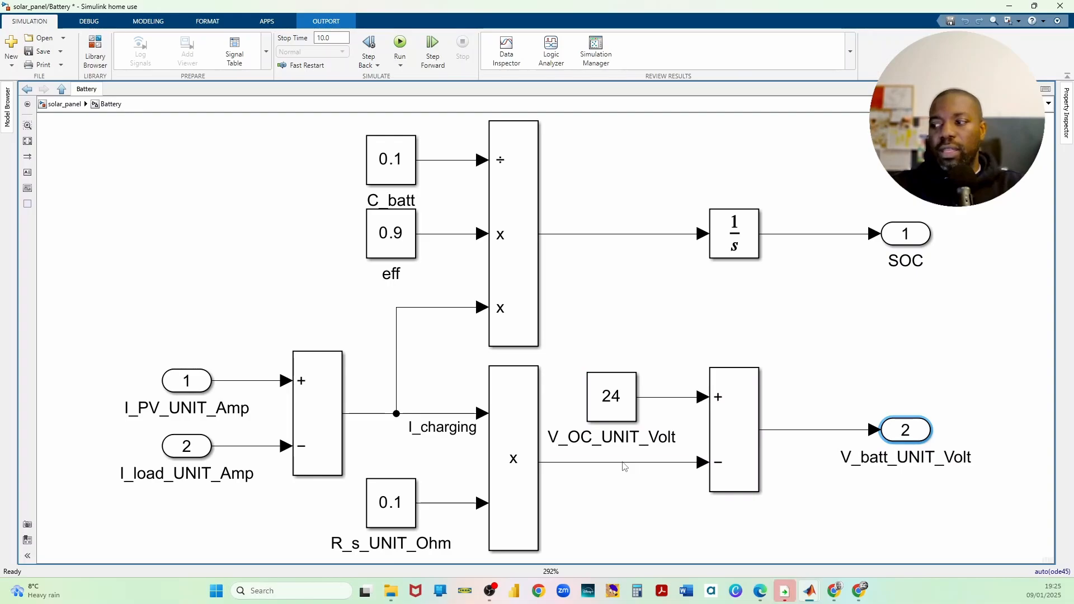
{"action": "left_click", "coordinate": [624, 464]}
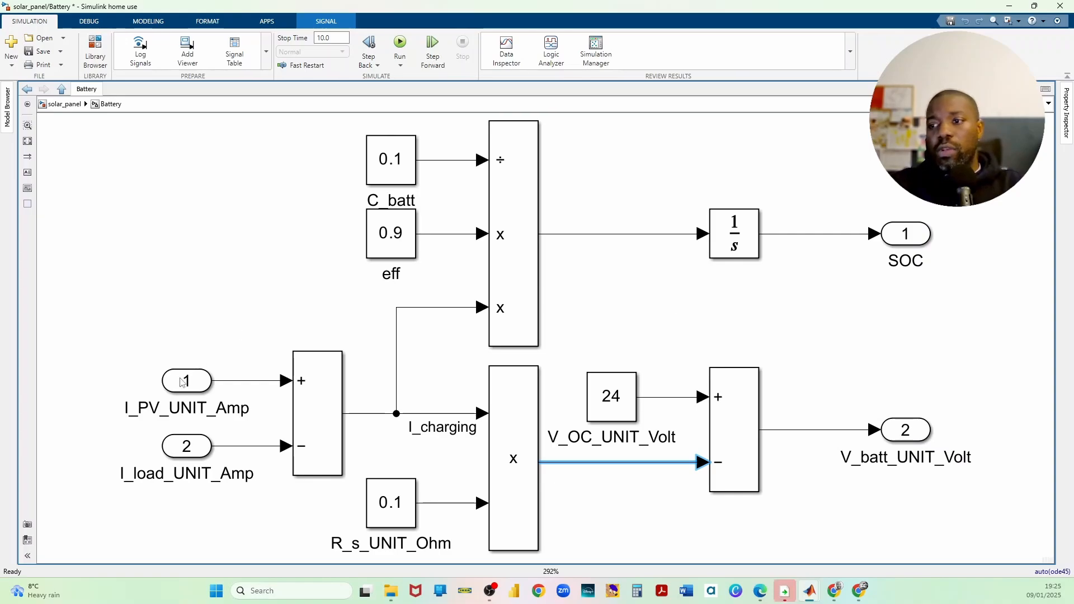
Review how the Battery subsystem's I_PV_UNIT_Amp input relates to its V_batt_UNIT_Volt and SOC outputs.
{"action": "left_click", "coordinate": [190, 390]}
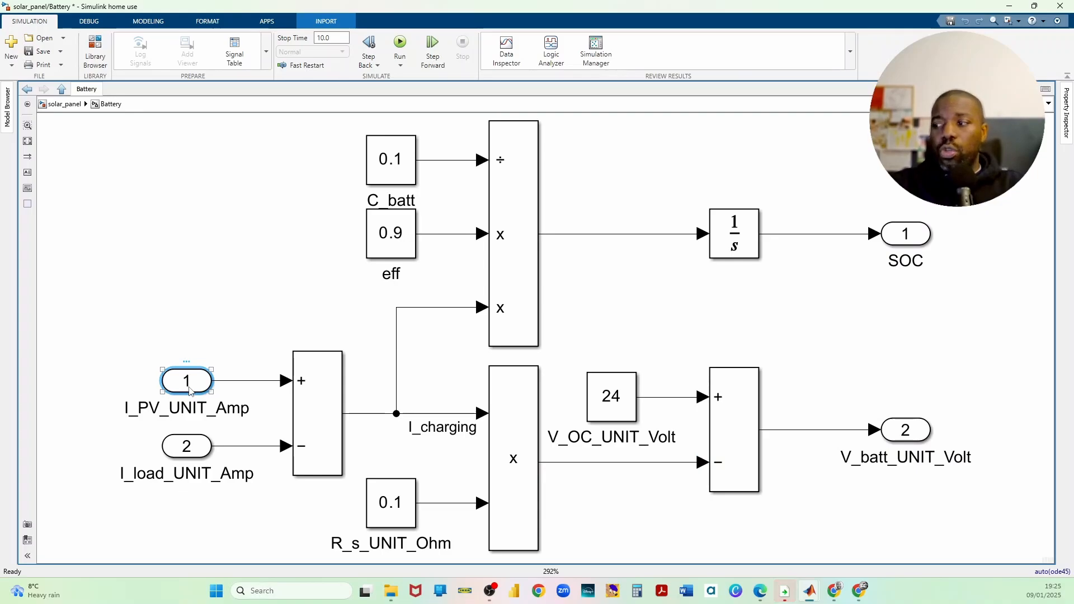
{"action": "left_click", "coordinate": [908, 432]}
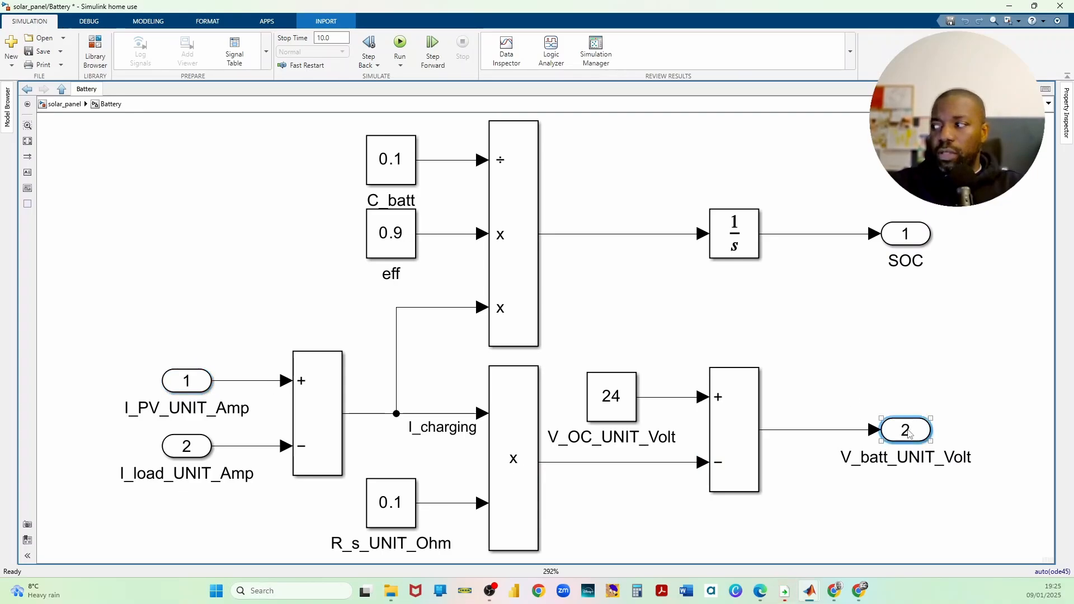
{"action": "left_click", "coordinate": [916, 244]}
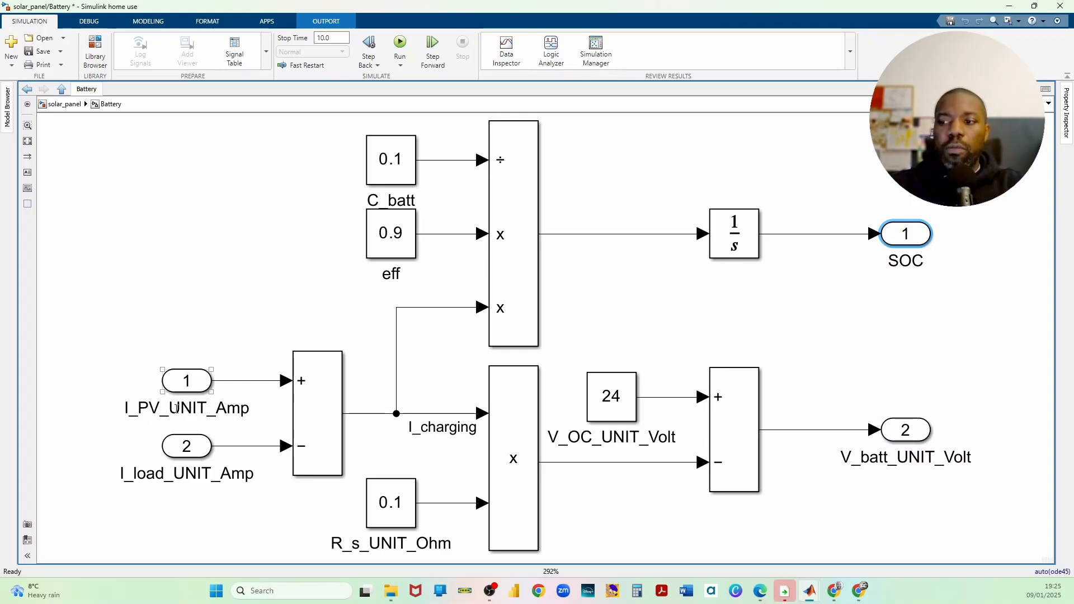
{"action": "left_click", "coordinate": [177, 407]}
{"action": "left_click", "coordinate": [178, 407]}
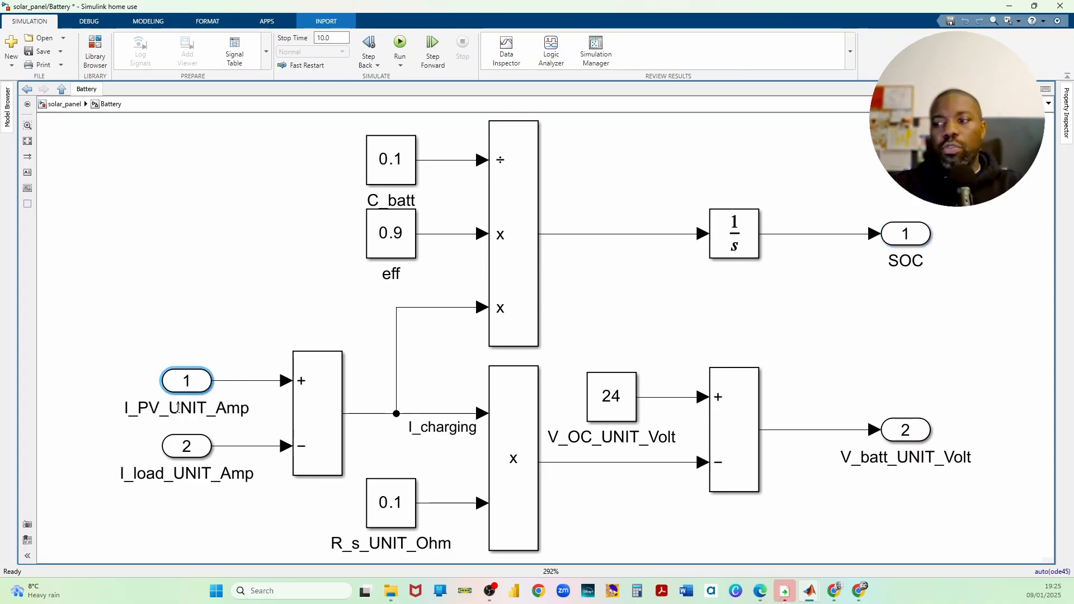
Examine the Integrator block and the signal feeding it on the way to the Battery subsystem's SOC output.
{"action": "left_click", "coordinate": [740, 255]}
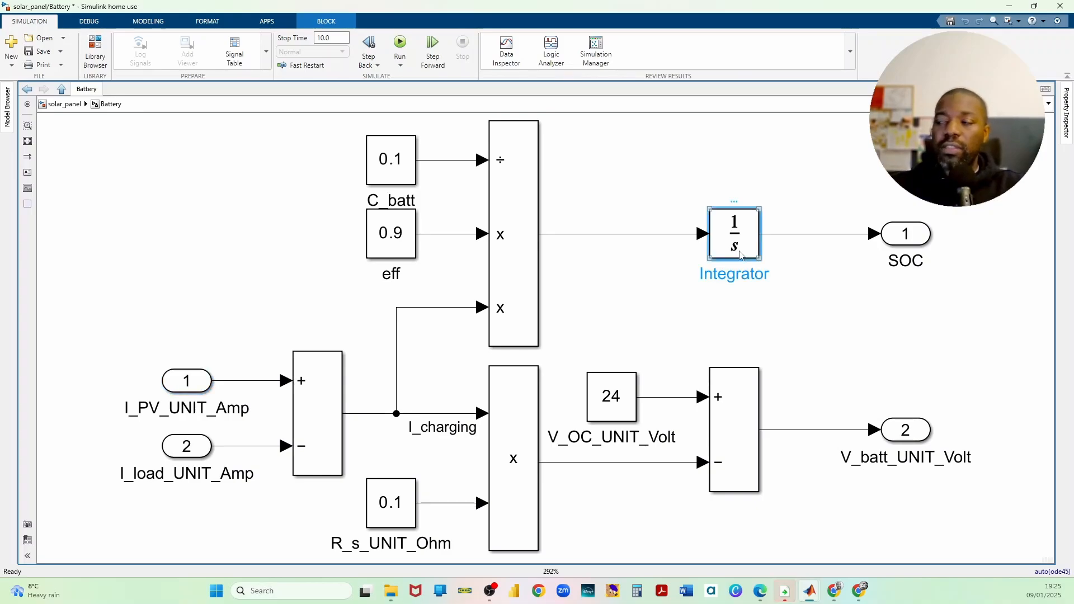
{"action": "left_click", "coordinate": [641, 302]}
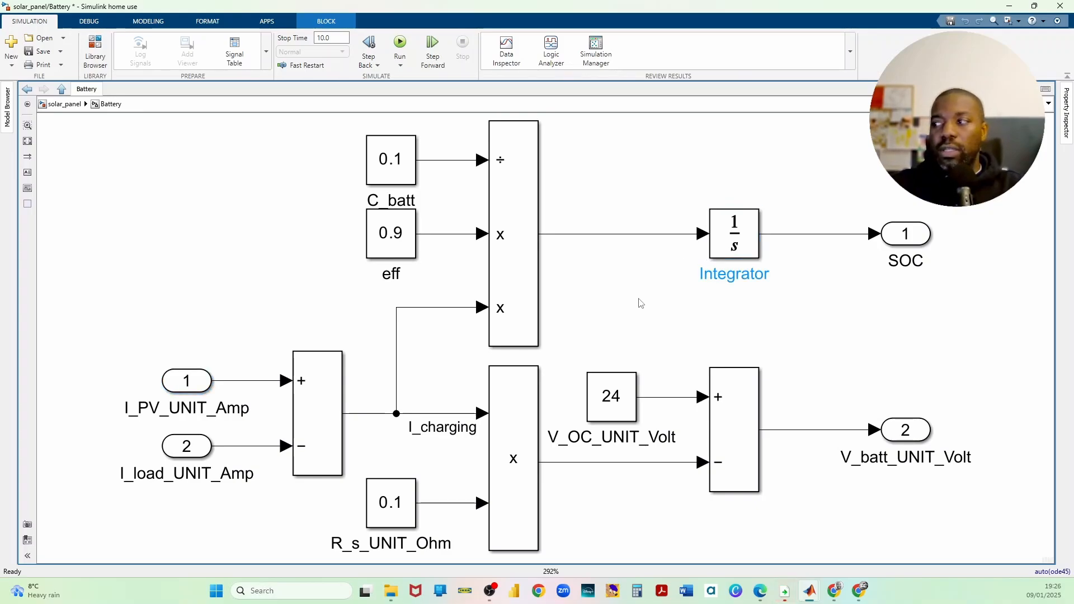
{"action": "left_click", "coordinate": [748, 233]}
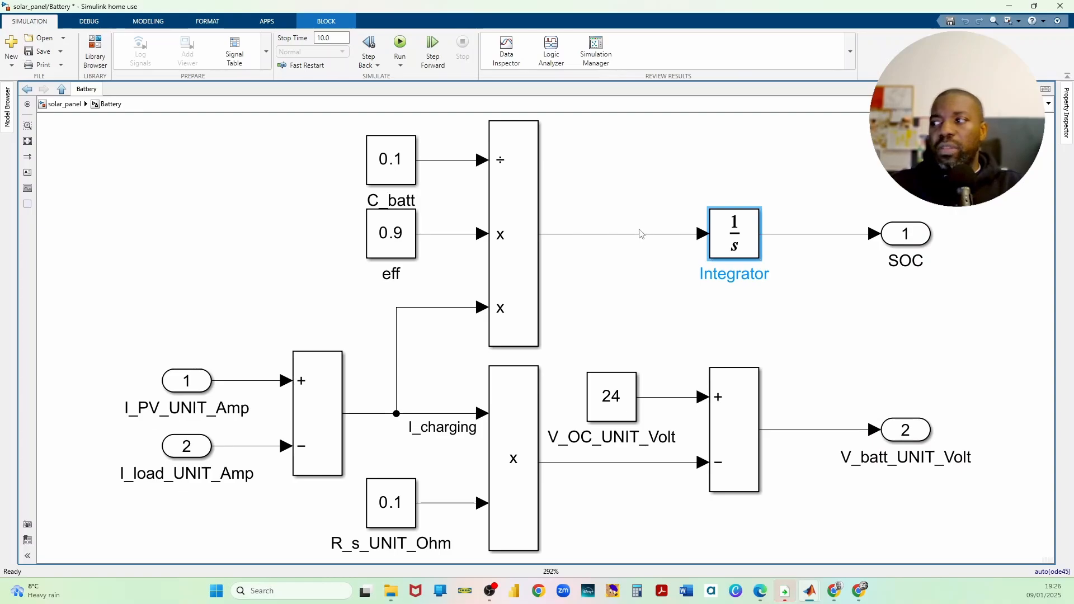
{"action": "left_click", "coordinate": [640, 234]}
{"action": "left_click", "coordinate": [736, 242]}
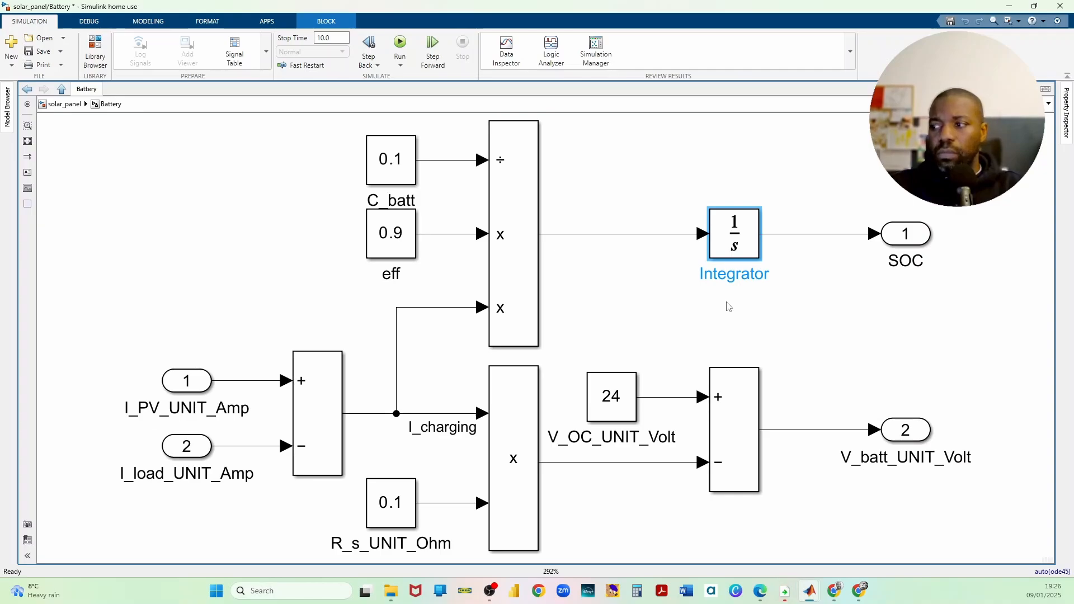
{"action": "left_click", "coordinate": [218, 260]}
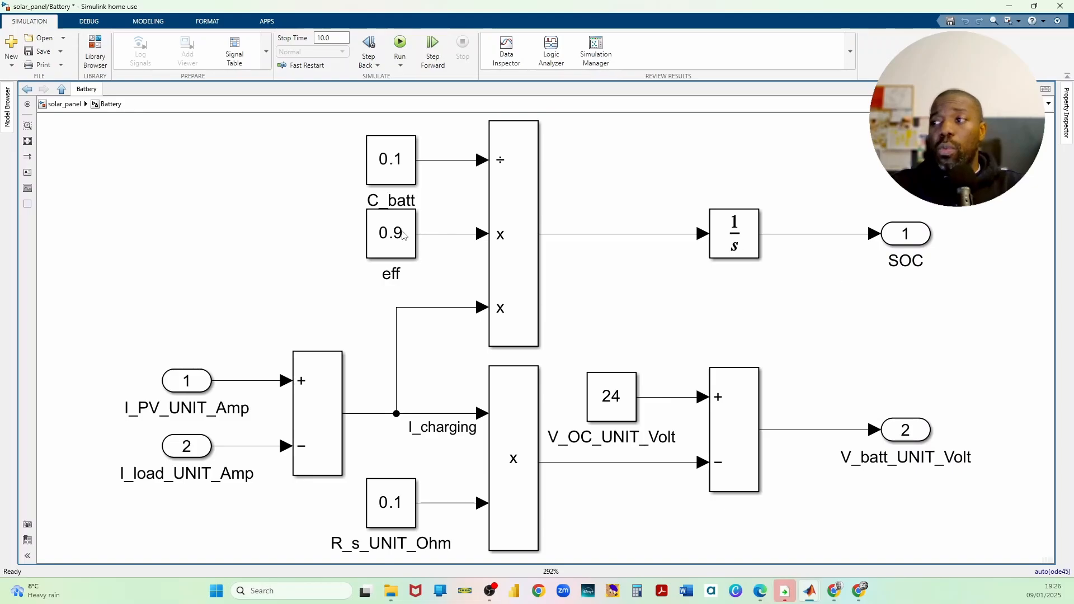
Go to the Solar Panel subsystem and trace how the irradiance input relates to the I_PV_UNIT_Amp output, checking its connections in the top-level model.
{"action": "left_click", "coordinate": [66, 104]}
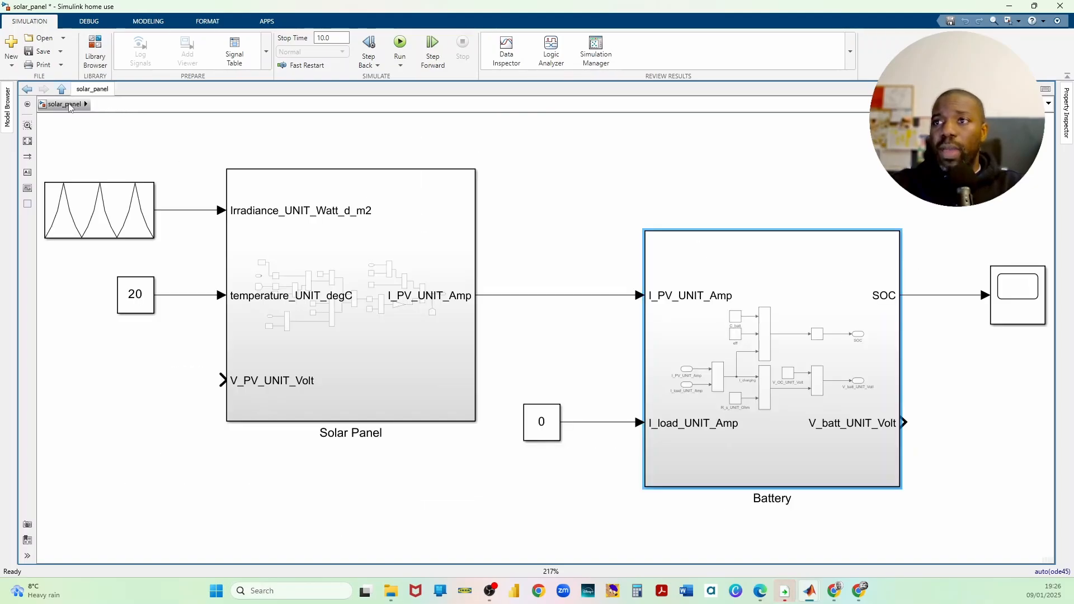
{"action": "double_click", "coordinate": [315, 335]}
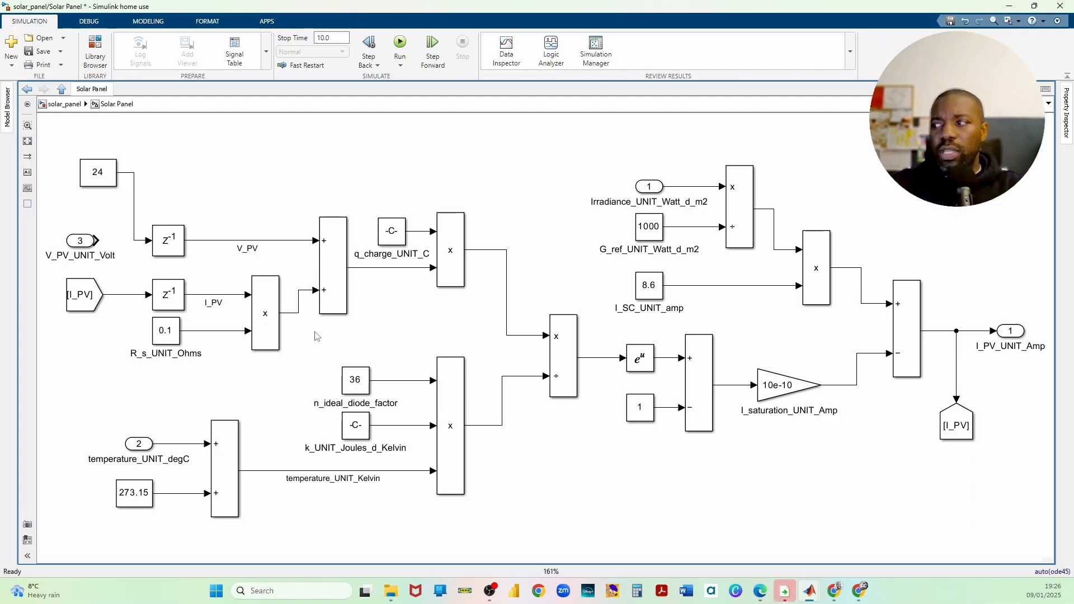
{"action": "left_click", "coordinate": [647, 189]}
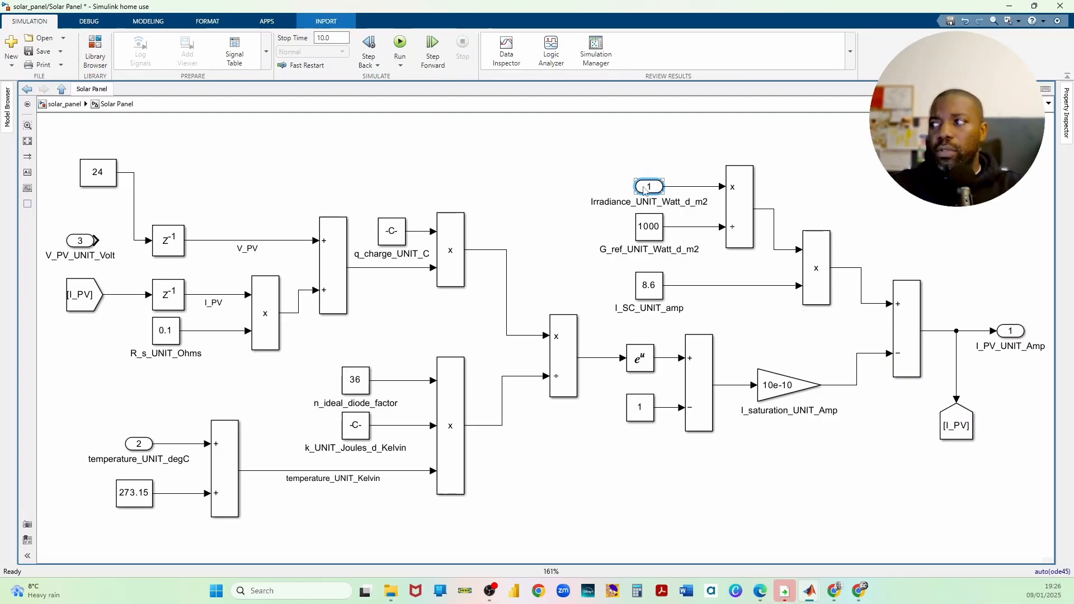
{"action": "left_click", "coordinate": [1014, 334]}
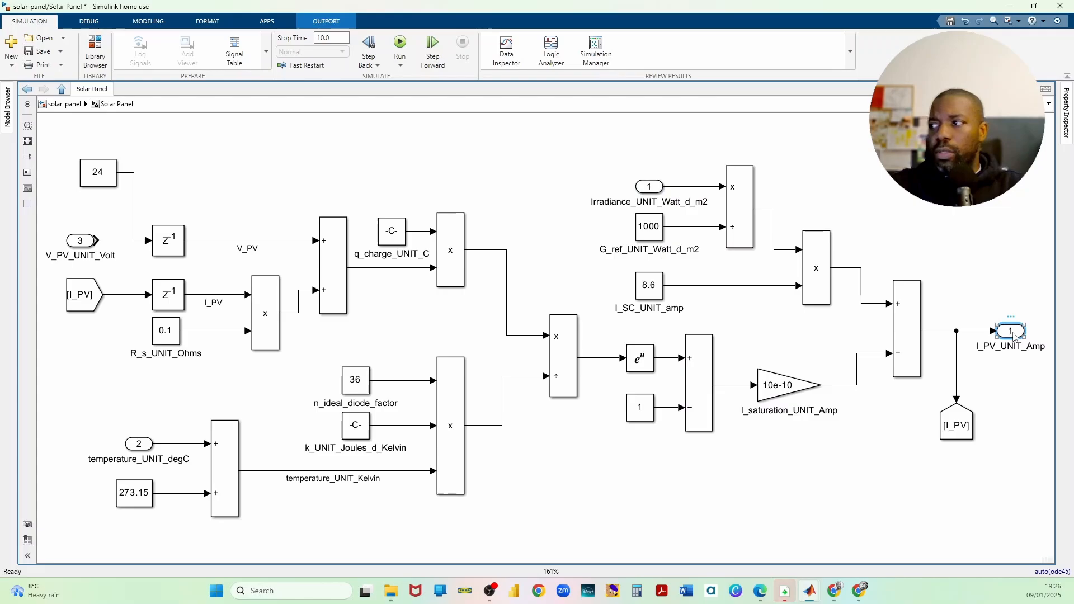
{"action": "left_click", "coordinate": [648, 187]}
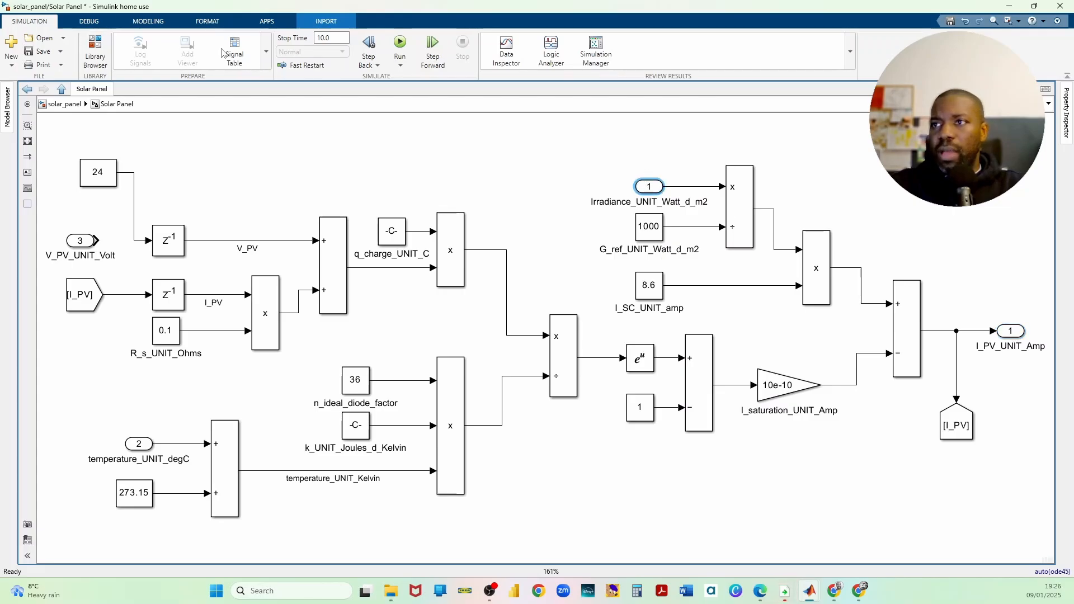
{"action": "left_click", "coordinate": [74, 107]}
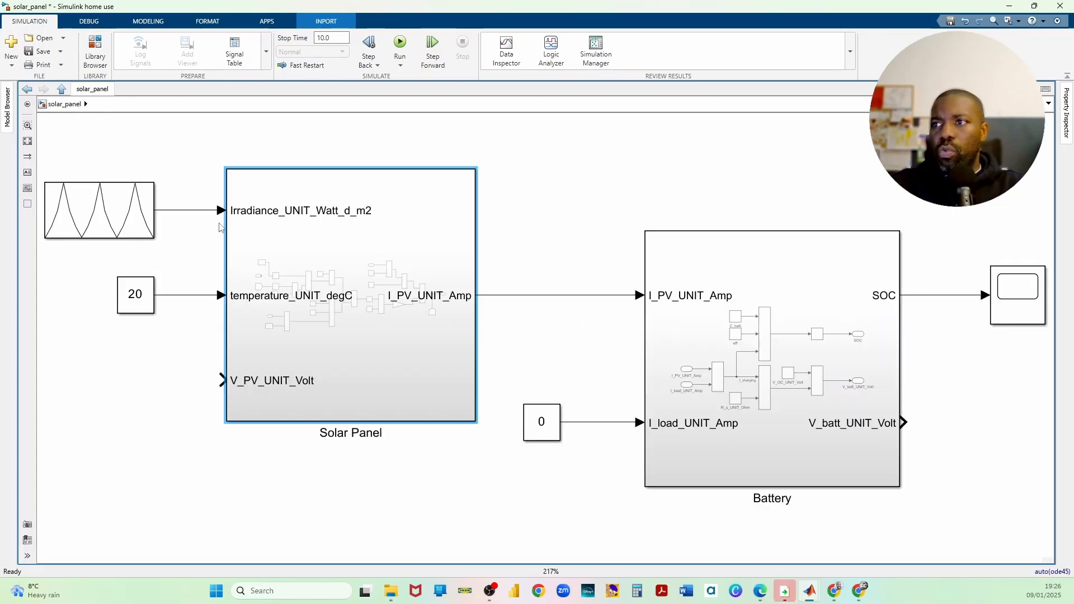
{"action": "double_click", "coordinate": [269, 249]}
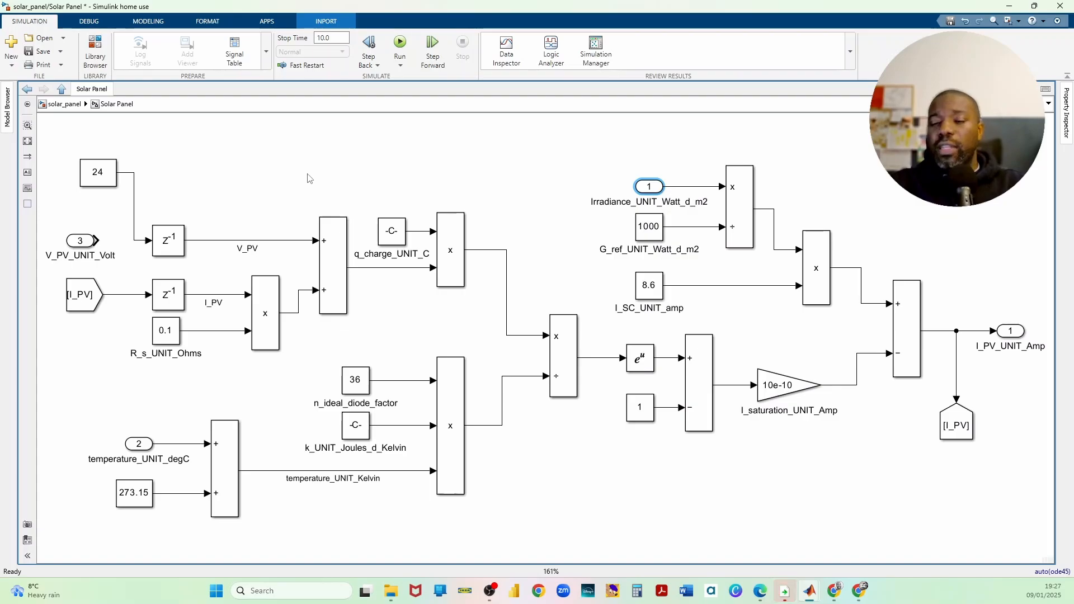
Compare the Solar Panel's I_PV feedback, R_s_UNIT_Ohms constant and resulting voltage drop with the IV curve equation on the PVEducation page.
{"action": "key", "text": "alt+Tab"}
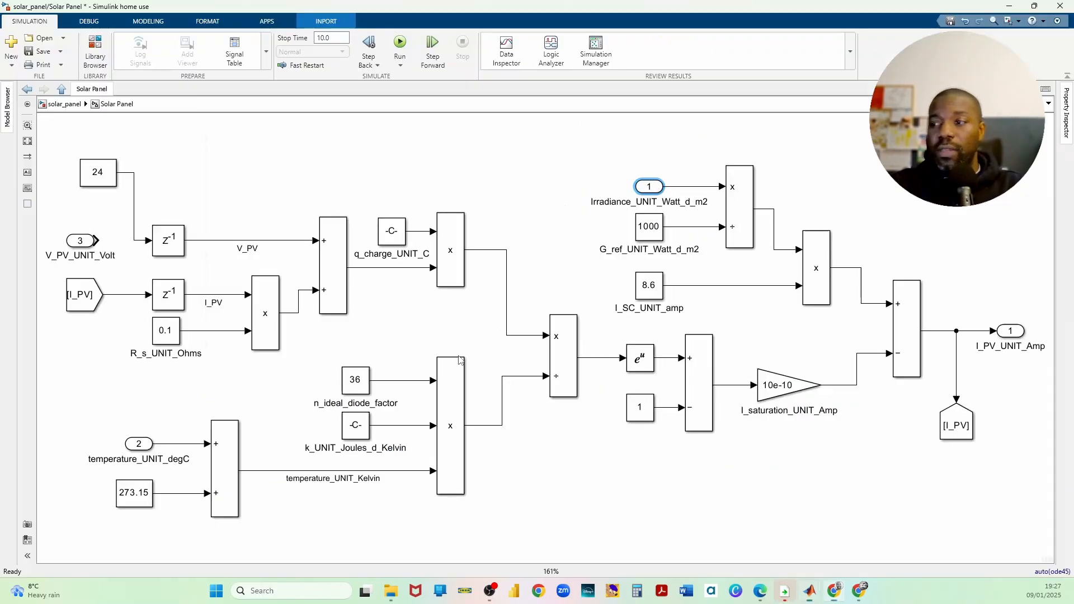
{"action": "left_click", "coordinate": [90, 298]}
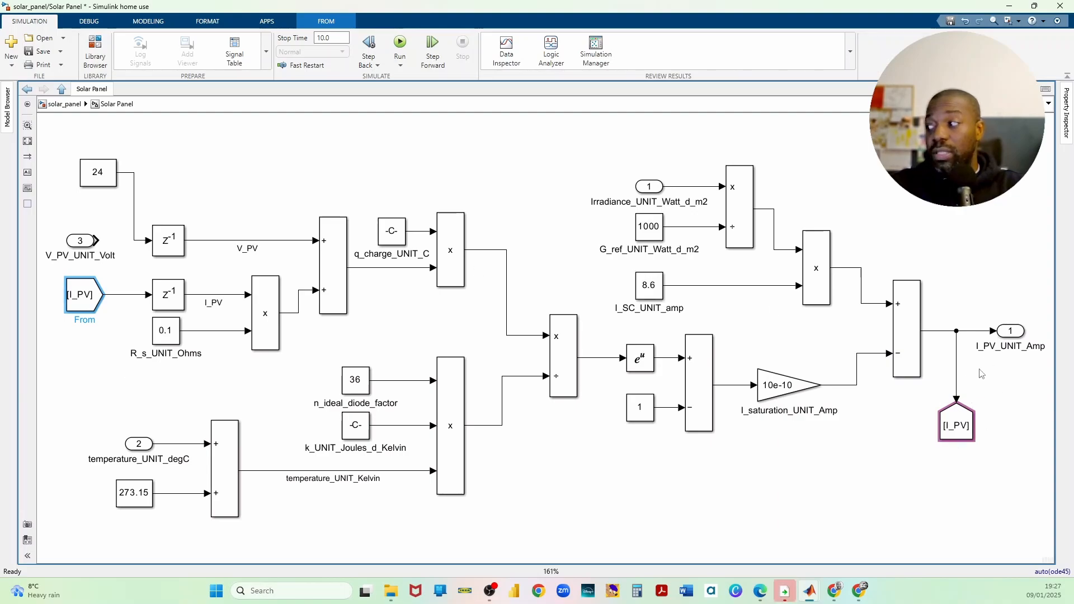
{"action": "left_click", "coordinate": [169, 333]}
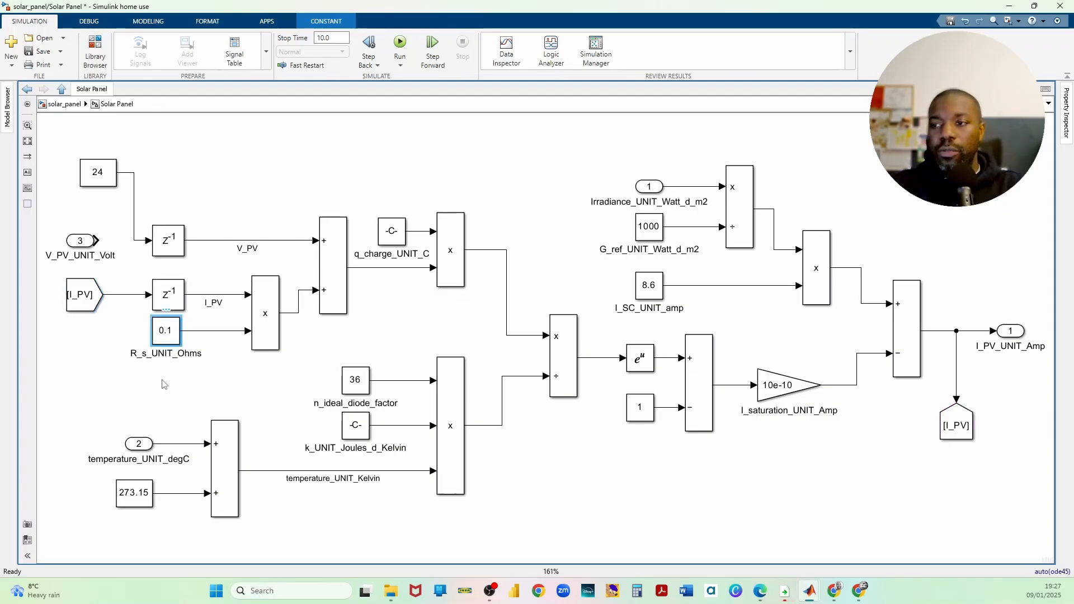
{"action": "left_click", "coordinate": [89, 408]}
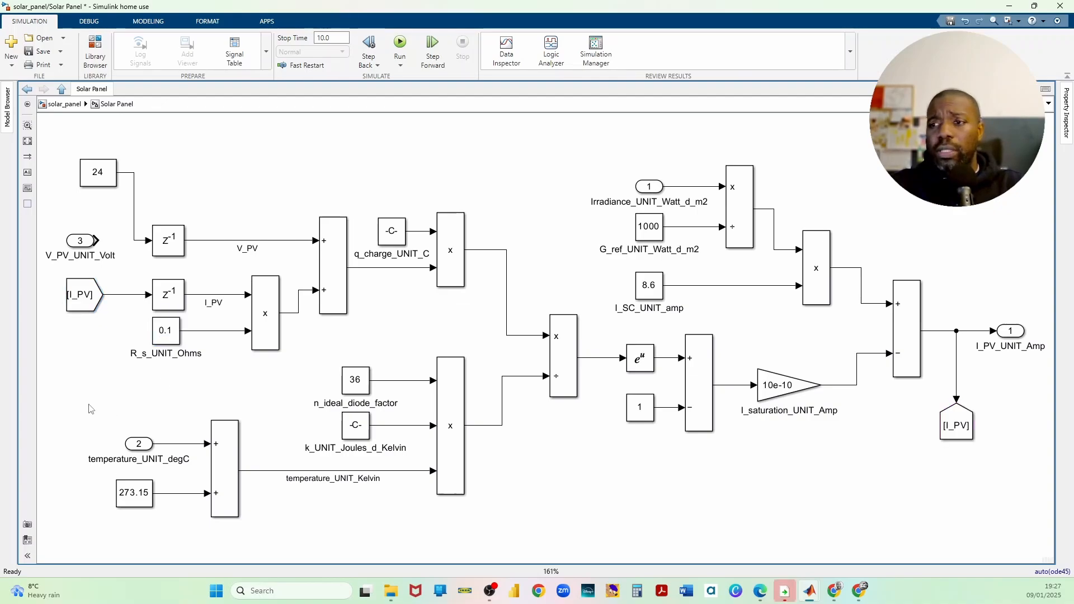
{"action": "left_click", "coordinate": [292, 314]}
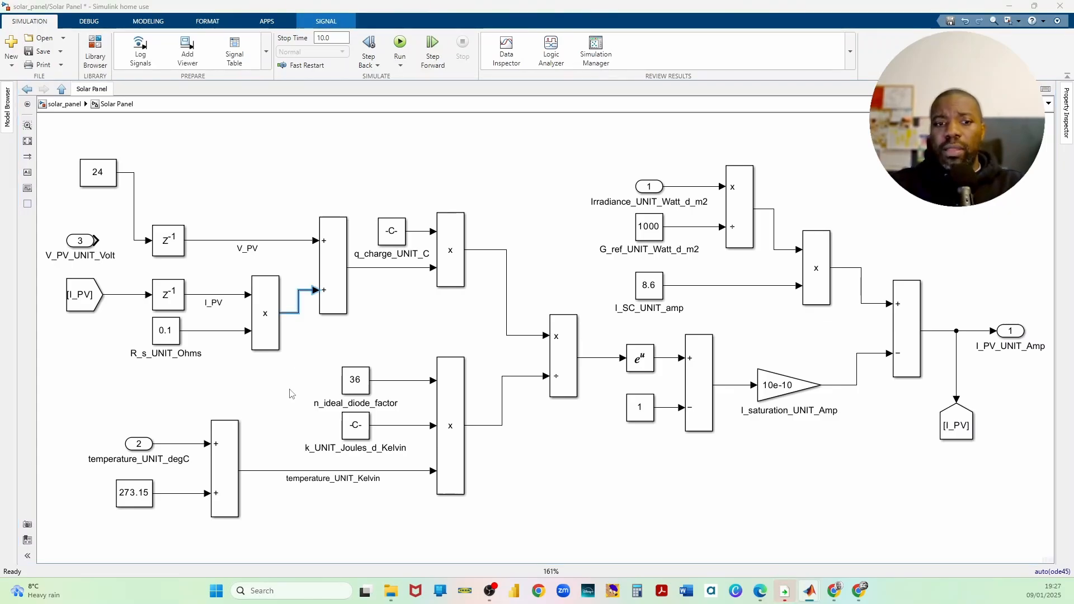
{"action": "key", "text": "alt+Tab"}
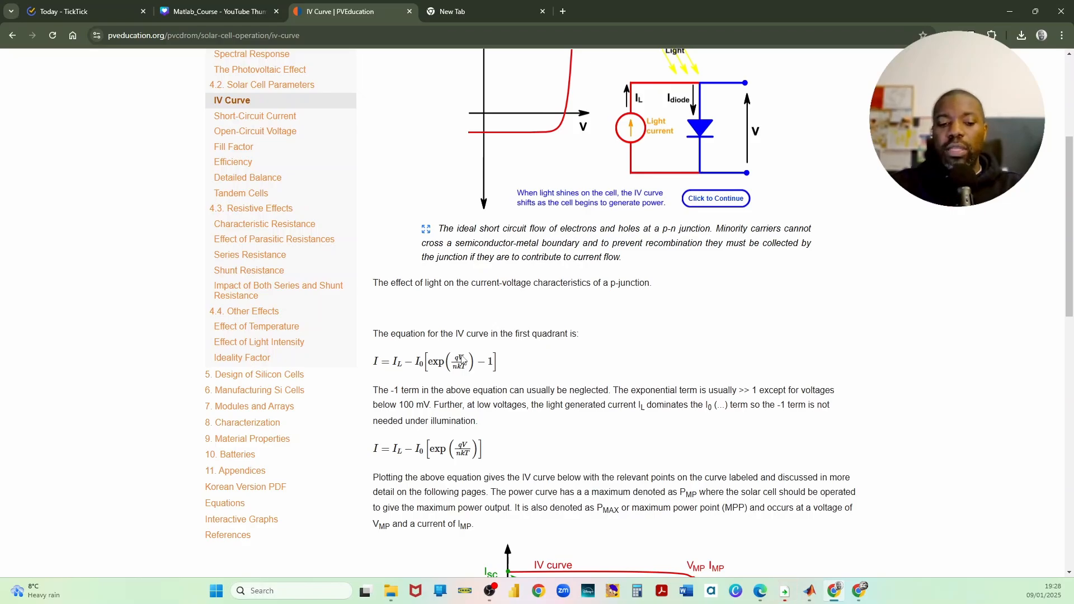
{"action": "key", "text": "alt+Tab"}
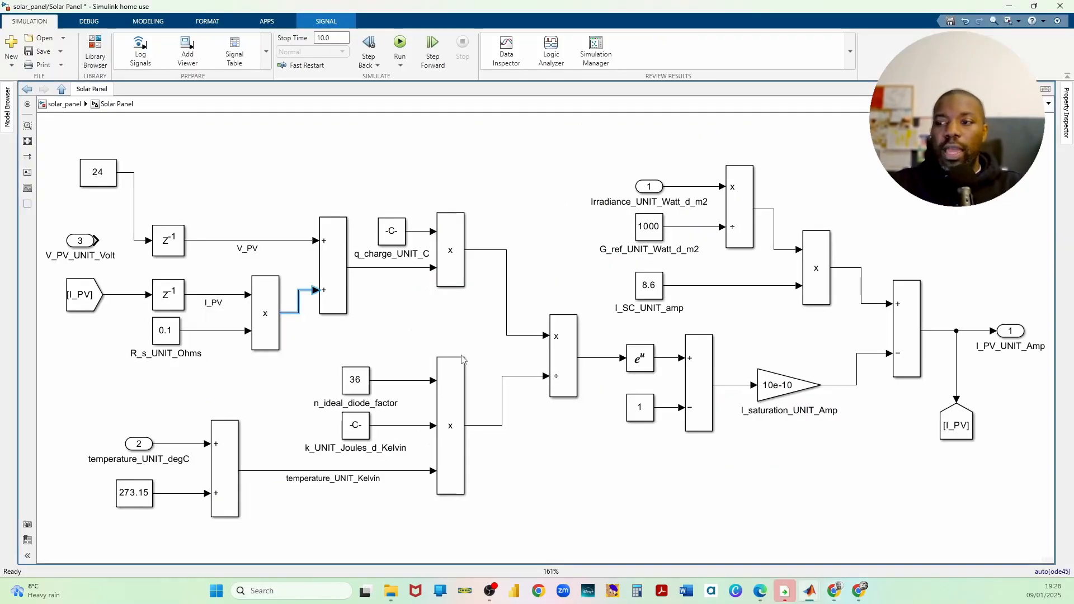
{"action": "left_click", "coordinate": [291, 405]}
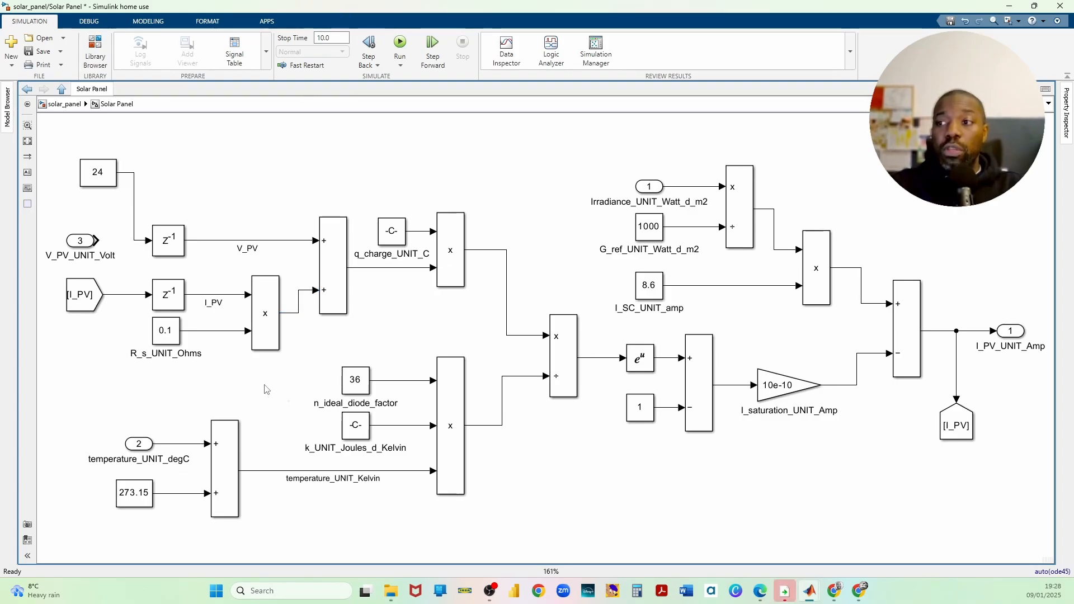
Inspect the delay length and initial condition of the one-step delay block on the I_PV feedback signal.
{"action": "left_click", "coordinate": [167, 298]}
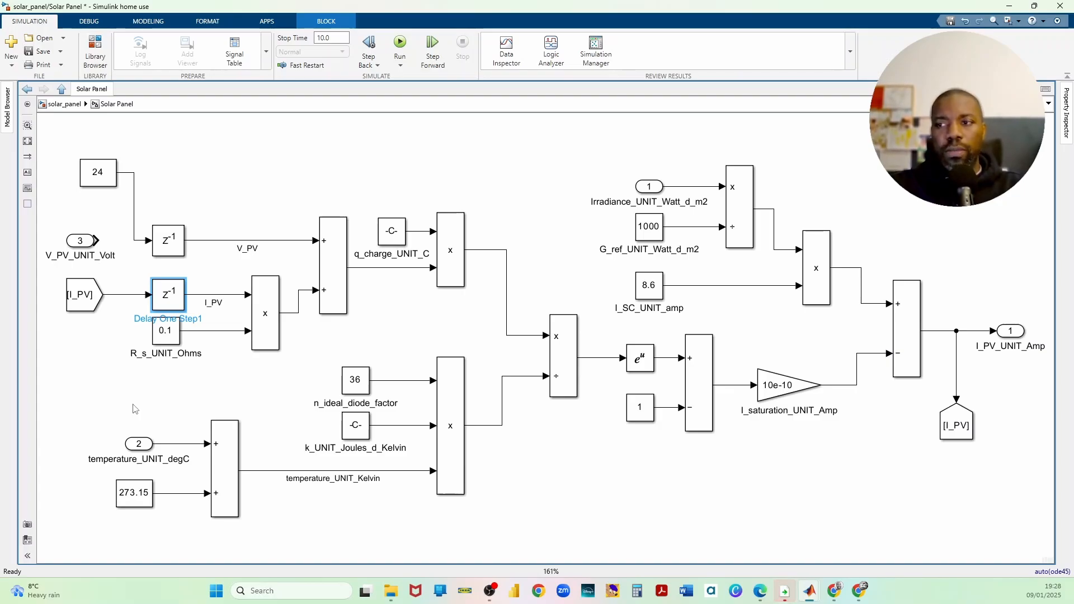
{"action": "double_click", "coordinate": [172, 302]}
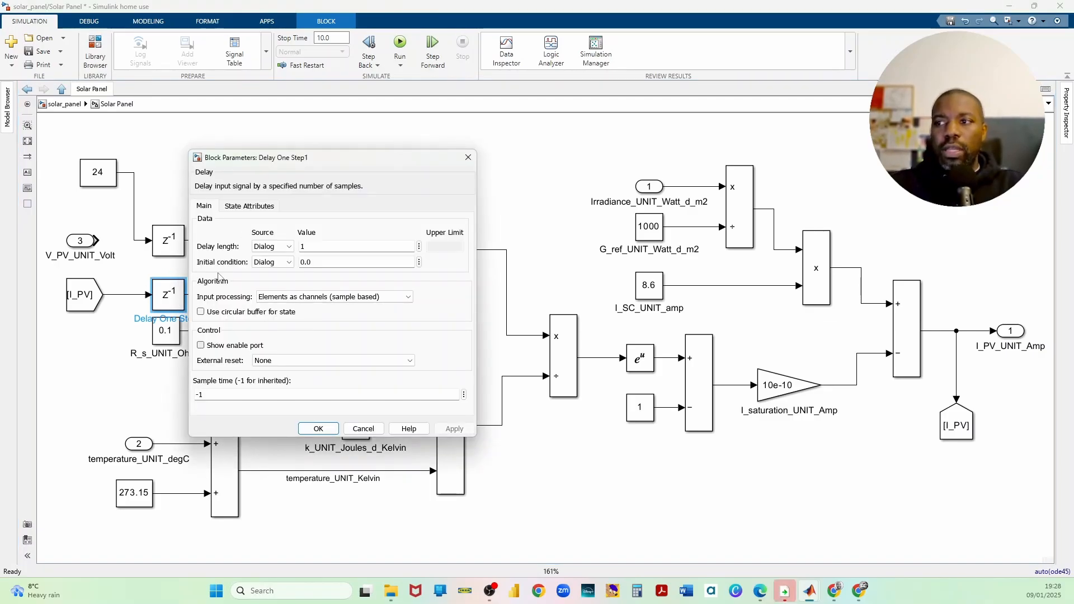
{"action": "double_click", "coordinate": [317, 257]}
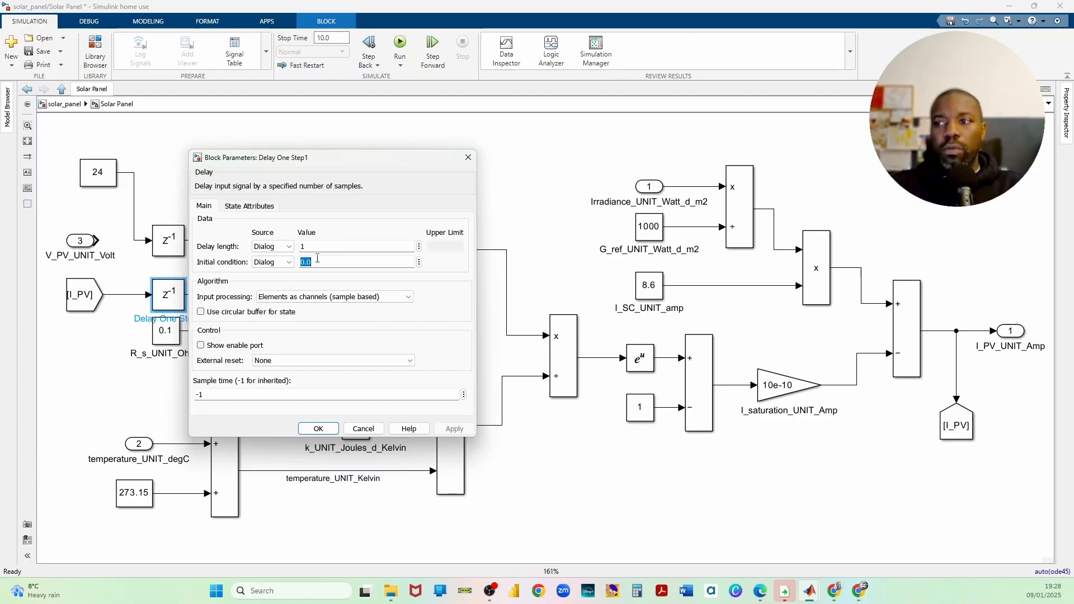
{"action": "left_click", "coordinate": [368, 433]}
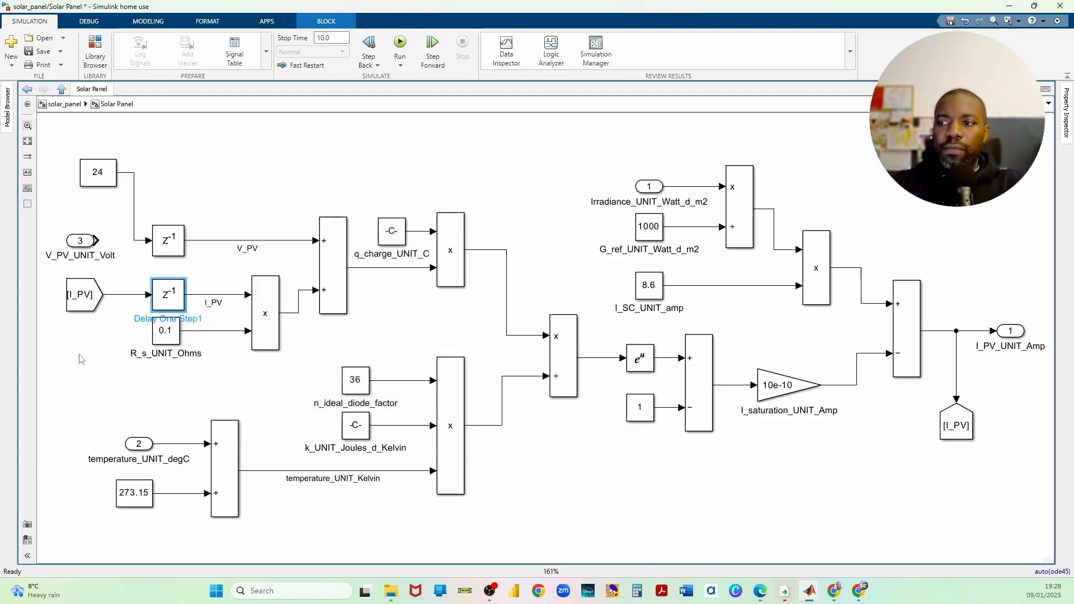
Review the I_PV feedback tag and its delay, along with the unconnected V_PV_UNIT_Volt input.
{"action": "left_click", "coordinate": [258, 280]}
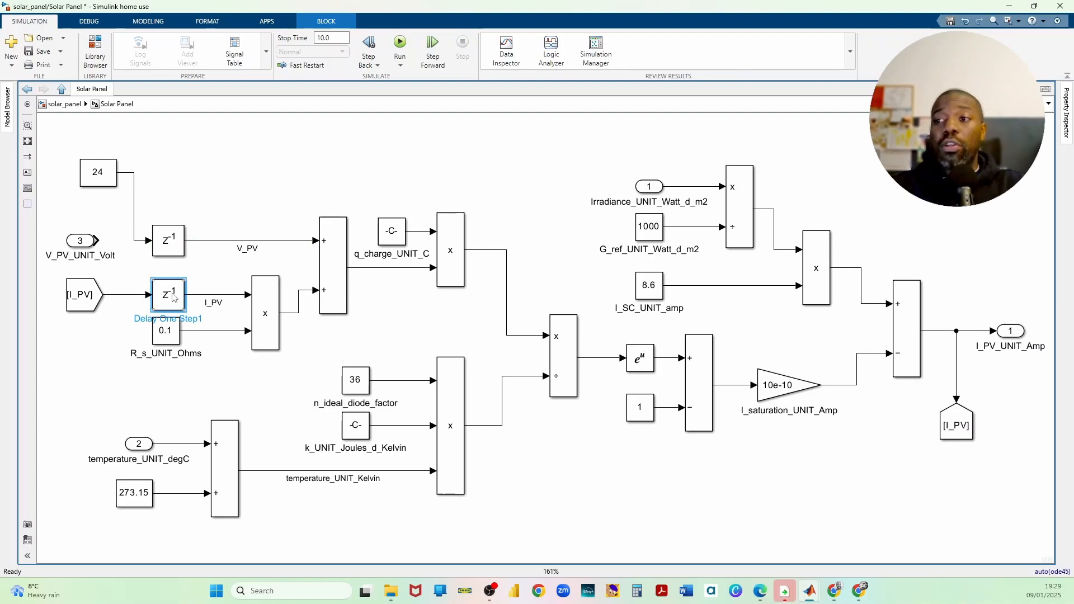
{"action": "left_click", "coordinate": [80, 297]}
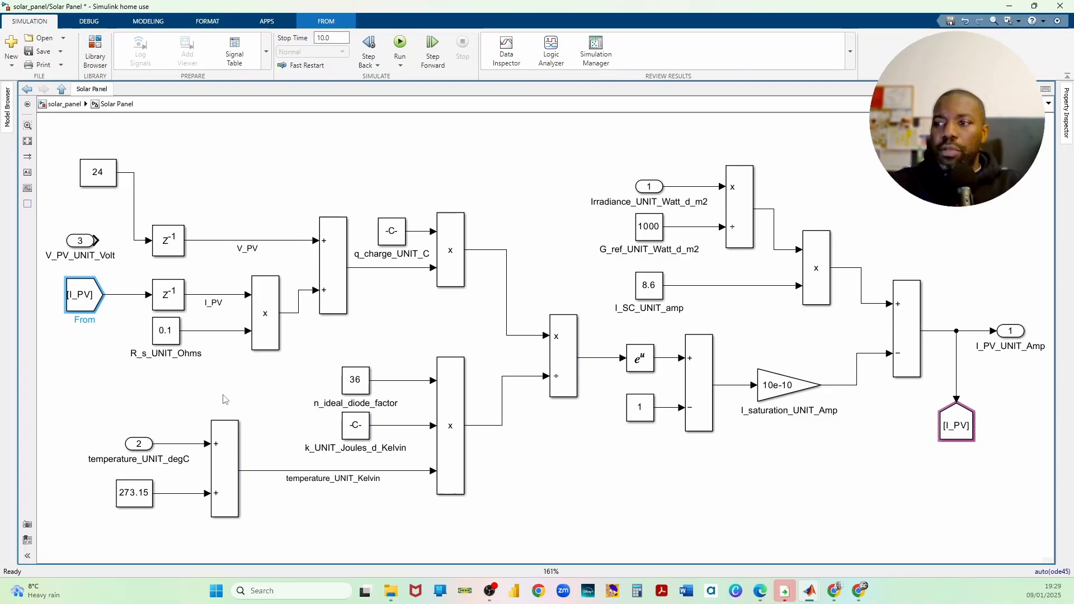
{"action": "left_click", "coordinate": [207, 391]}
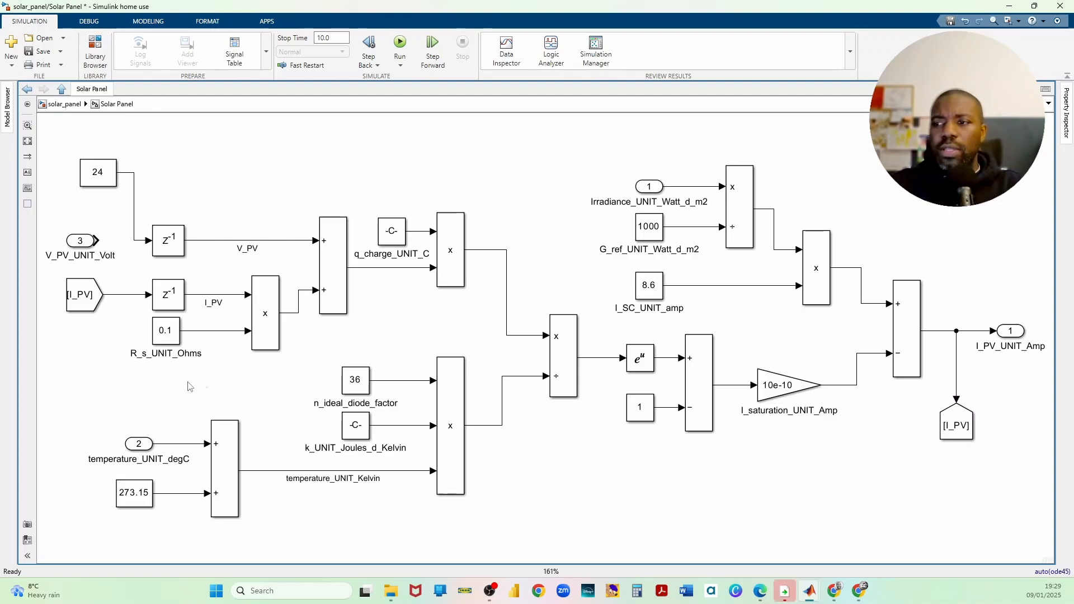
{"action": "left_click", "coordinate": [82, 245]}
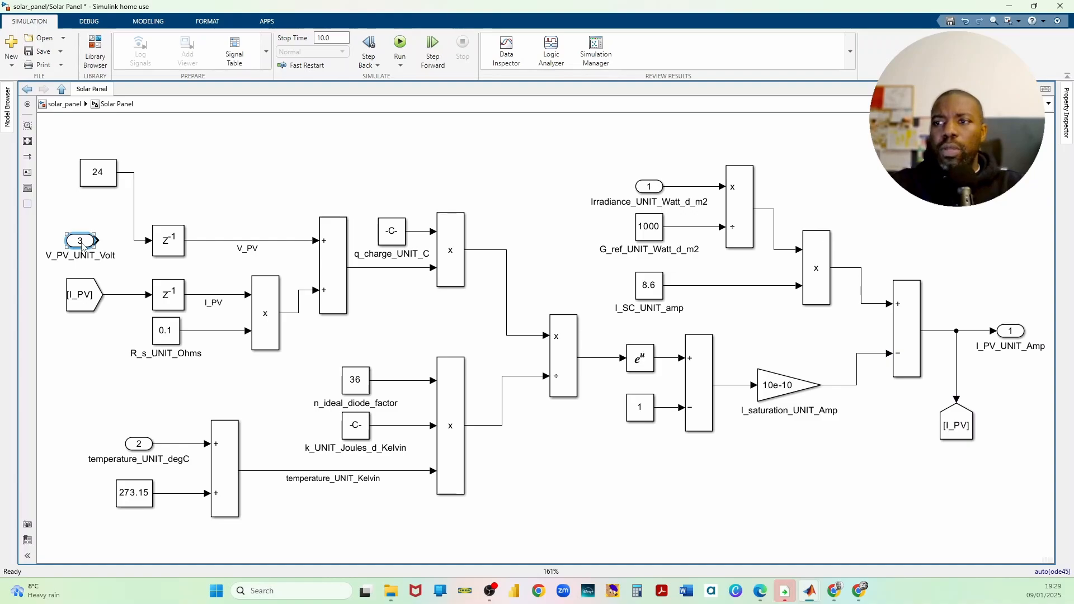
{"action": "left_click", "coordinate": [515, 493]}
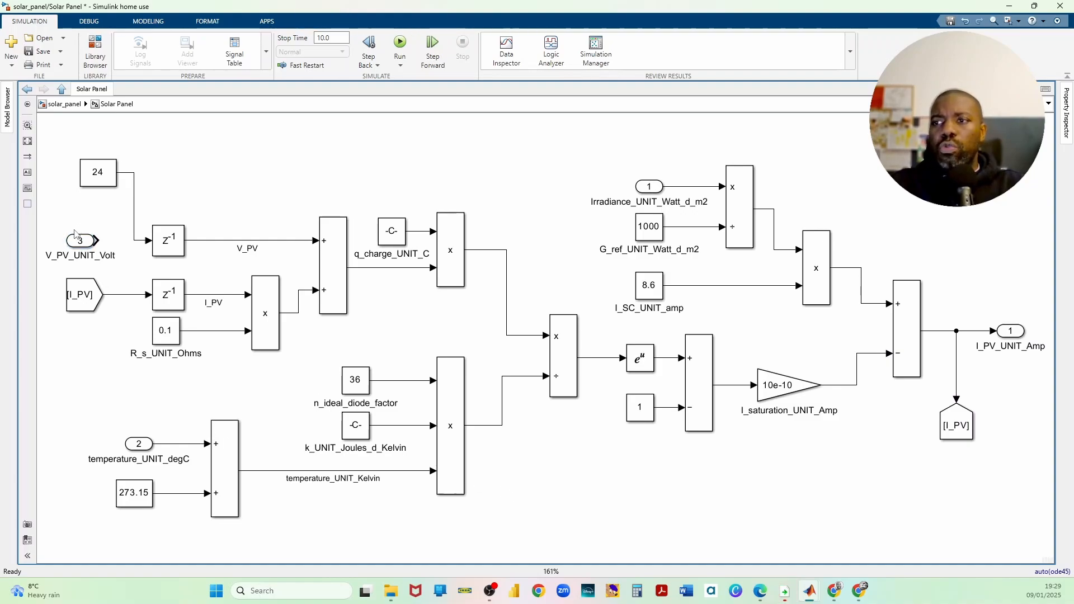
Set the constant feeding the V_PV delay block to 2.
{"action": "double_click", "coordinate": [97, 171]}
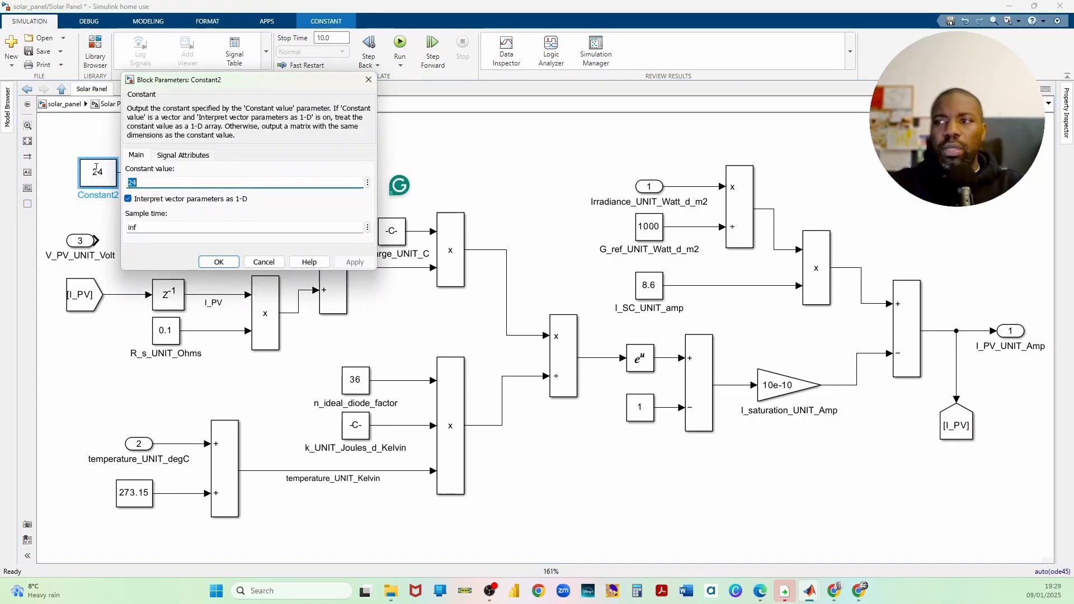
{"action": "type", "text": "2"}
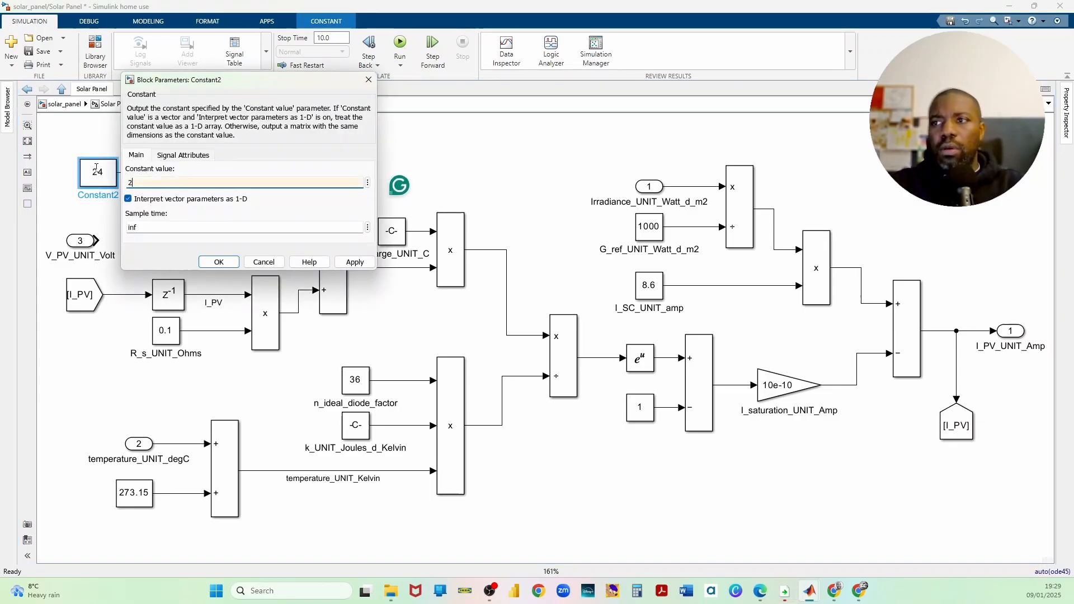
{"action": "left_click", "coordinate": [214, 263]}
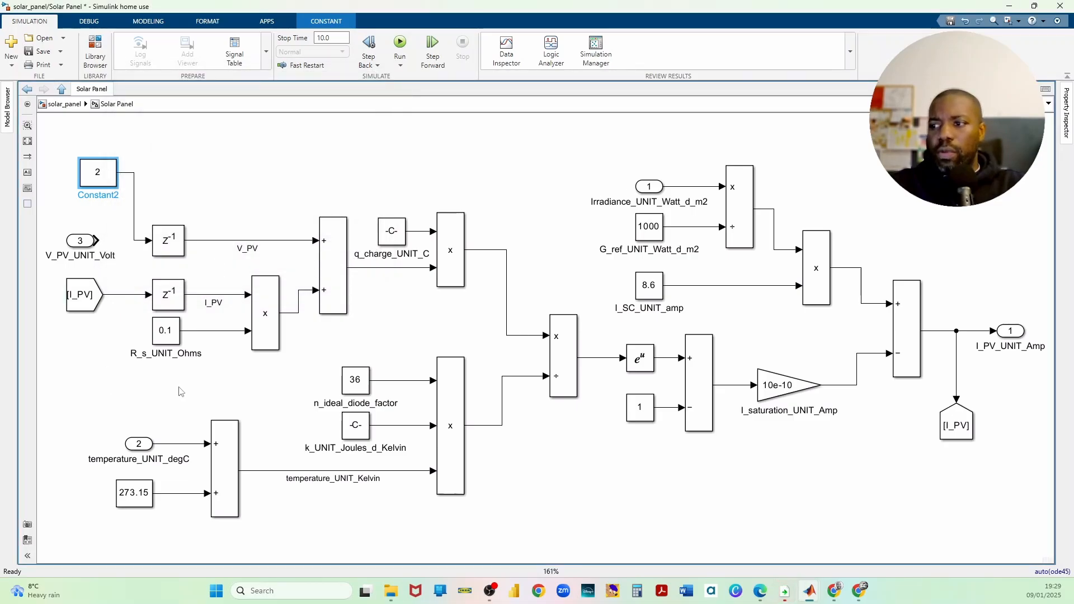
Set the n_ideal_diode_factor constant to 2.
{"action": "left_click", "coordinate": [360, 386]}
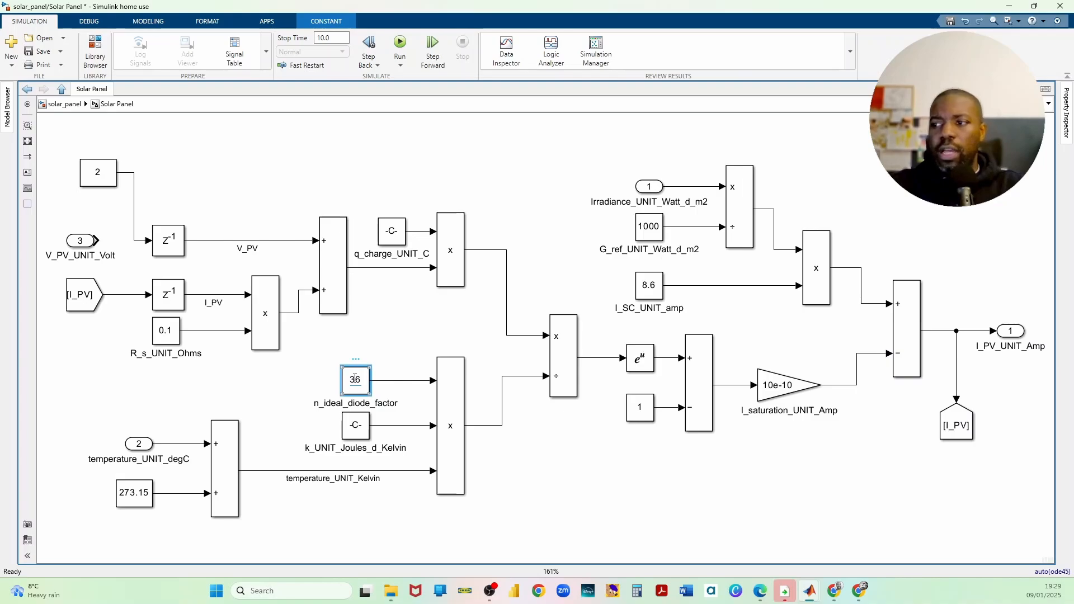
{"action": "double_click", "coordinate": [355, 380]}
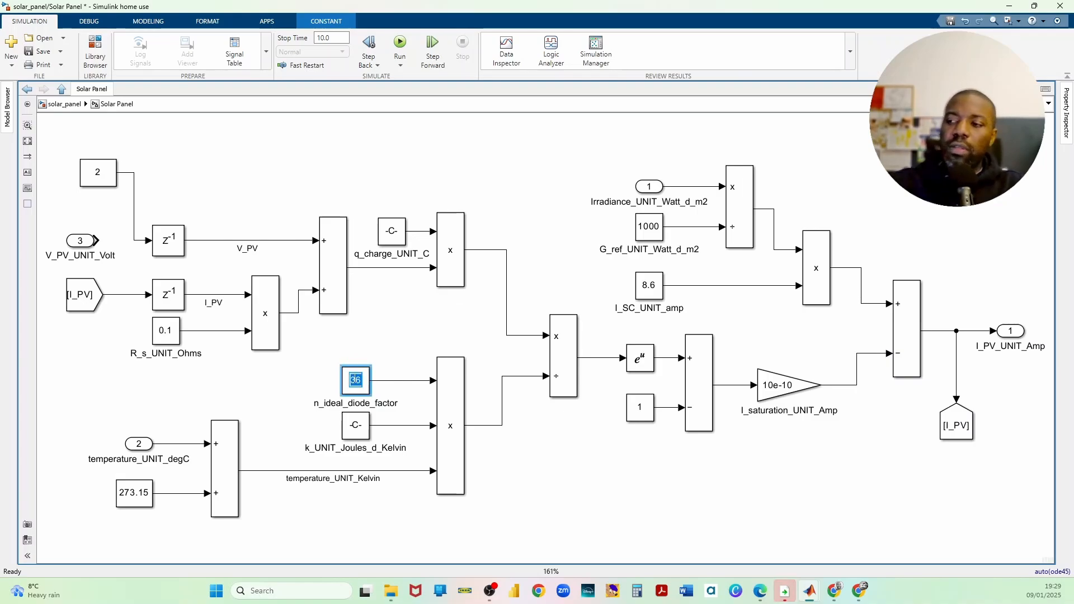
{"action": "type", "text": "2"}
{"action": "key", "text": "Return"}
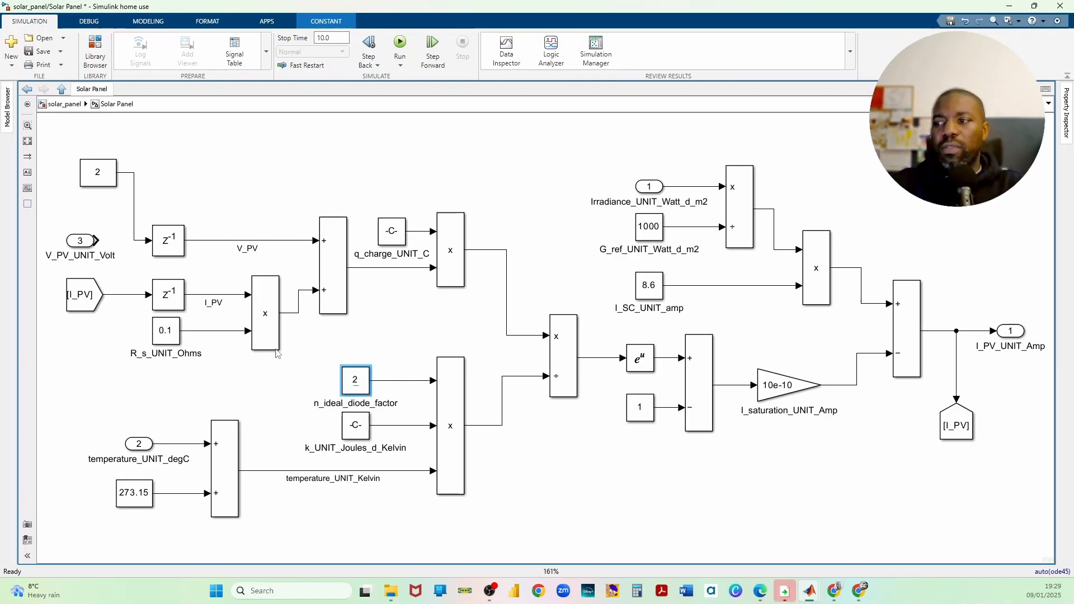
Start the simulation in a paused state and show value labels on the V_PV, I_SC, photocurrent product and I_PV output signals.
{"action": "left_click", "coordinate": [175, 400]}
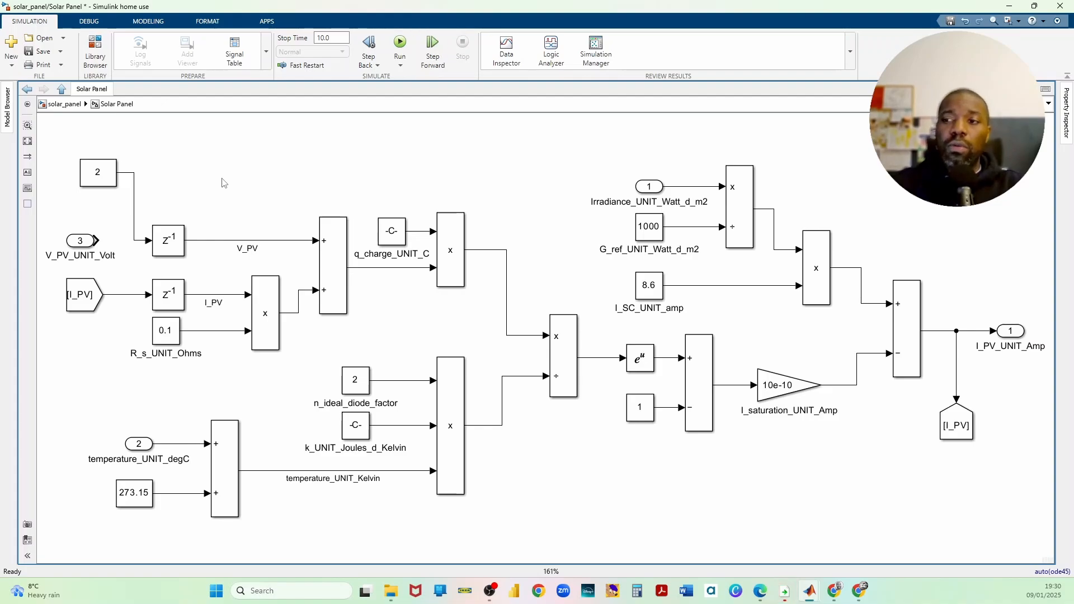
{"action": "left_click", "coordinate": [401, 43]}
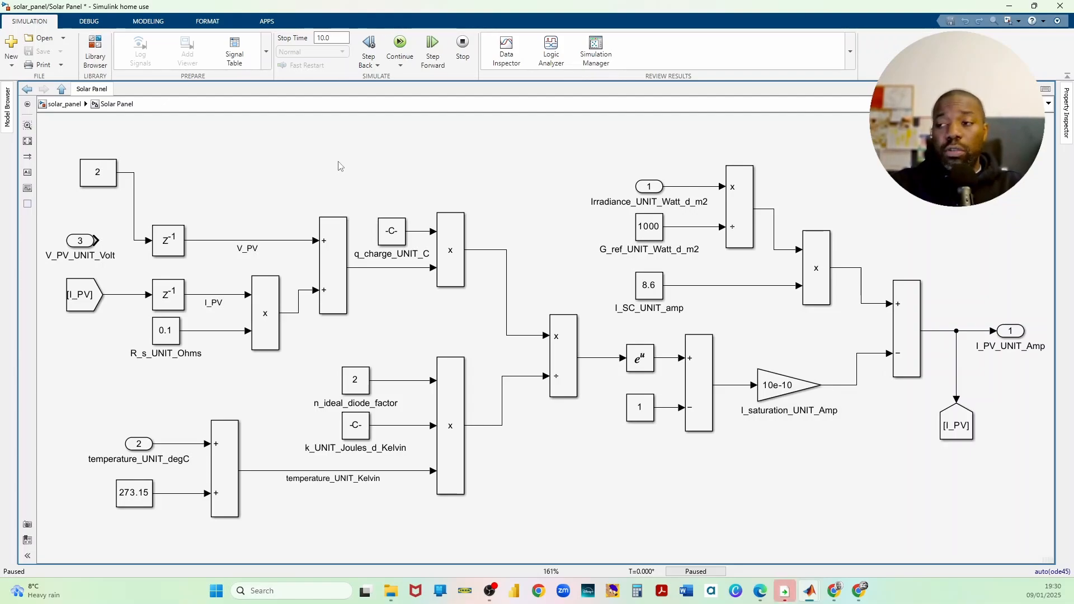
{"action": "left_click", "coordinate": [207, 244]}
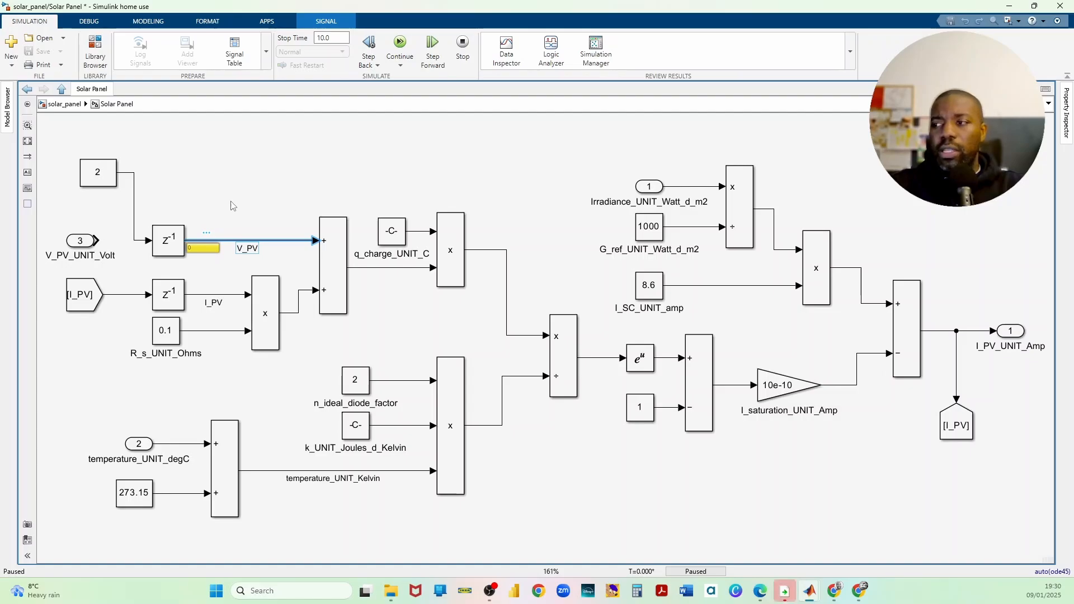
{"action": "left_click", "coordinate": [730, 286]}
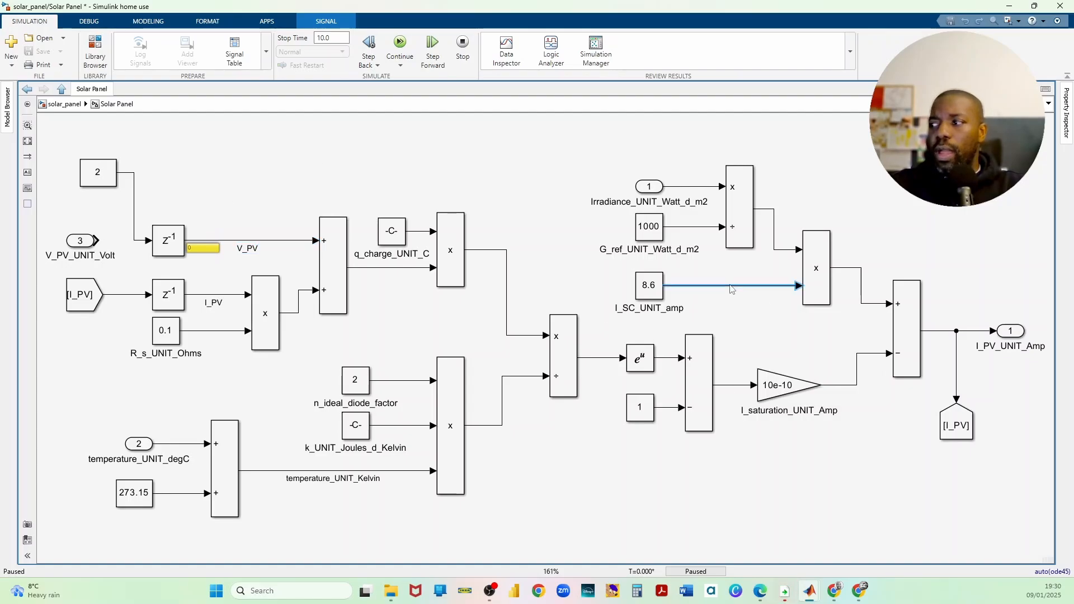
{"action": "left_click", "coordinate": [868, 305]}
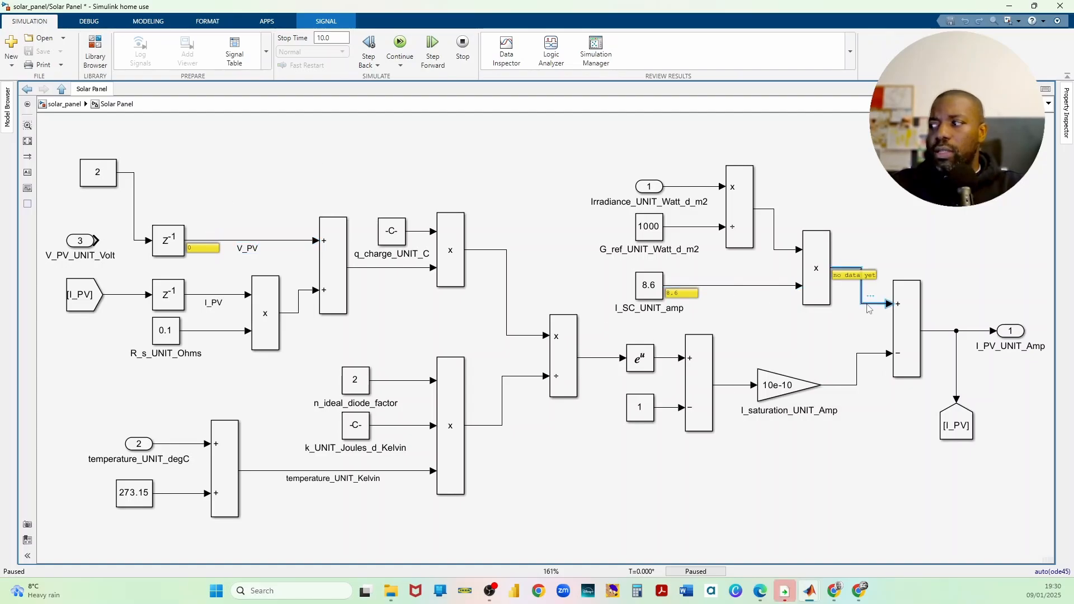
{"action": "left_click", "coordinate": [940, 332]}
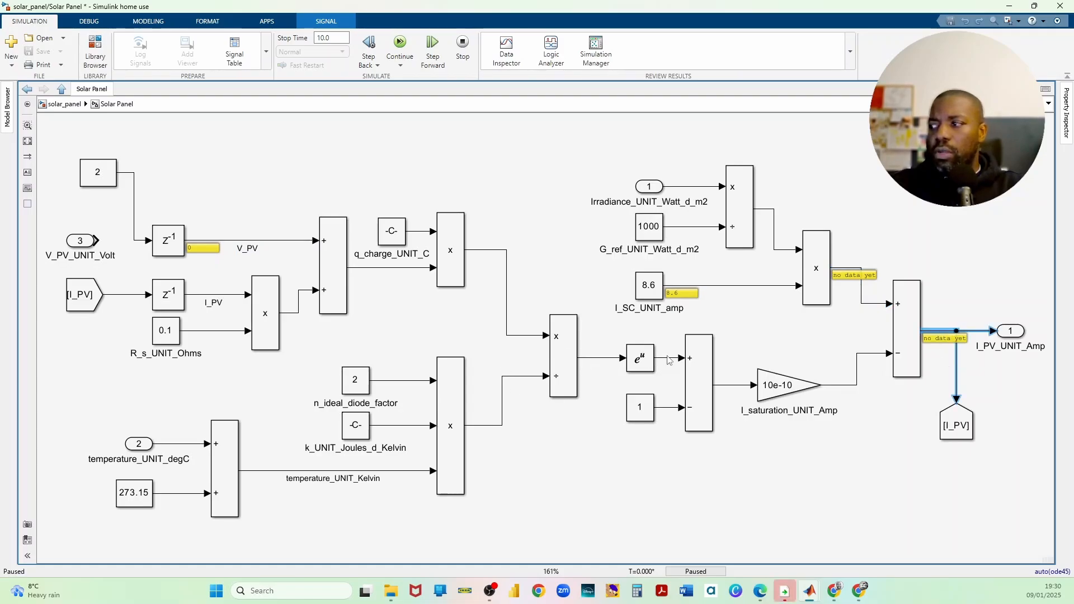
Show value labels on the saturation-current gain, exponent input and q_charge product signals, and advance the simulation one step.
{"action": "left_click", "coordinate": [838, 391]}
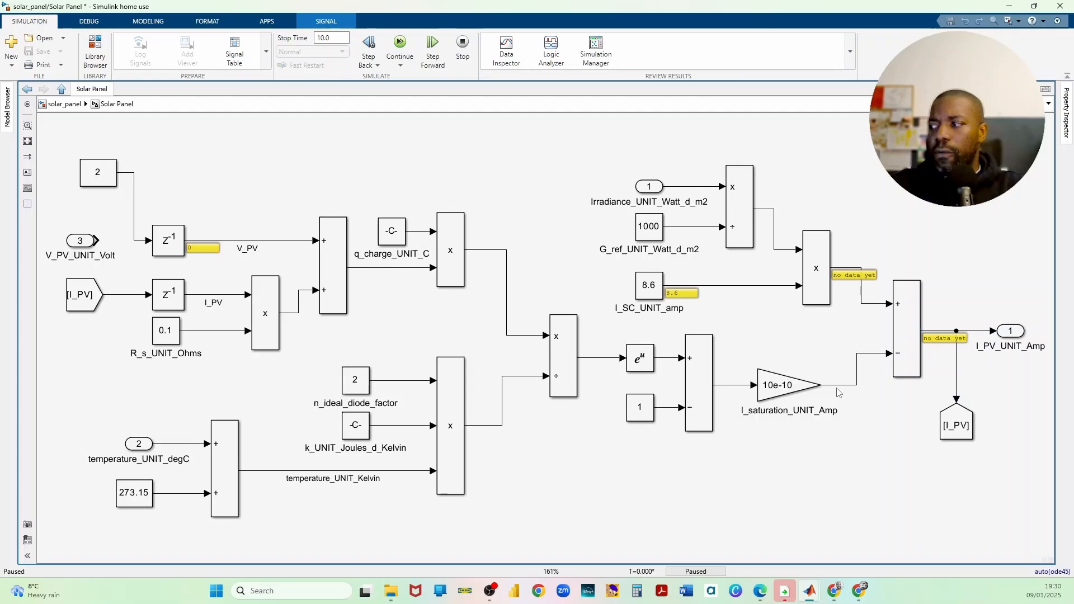
{"action": "left_click", "coordinate": [836, 386]}
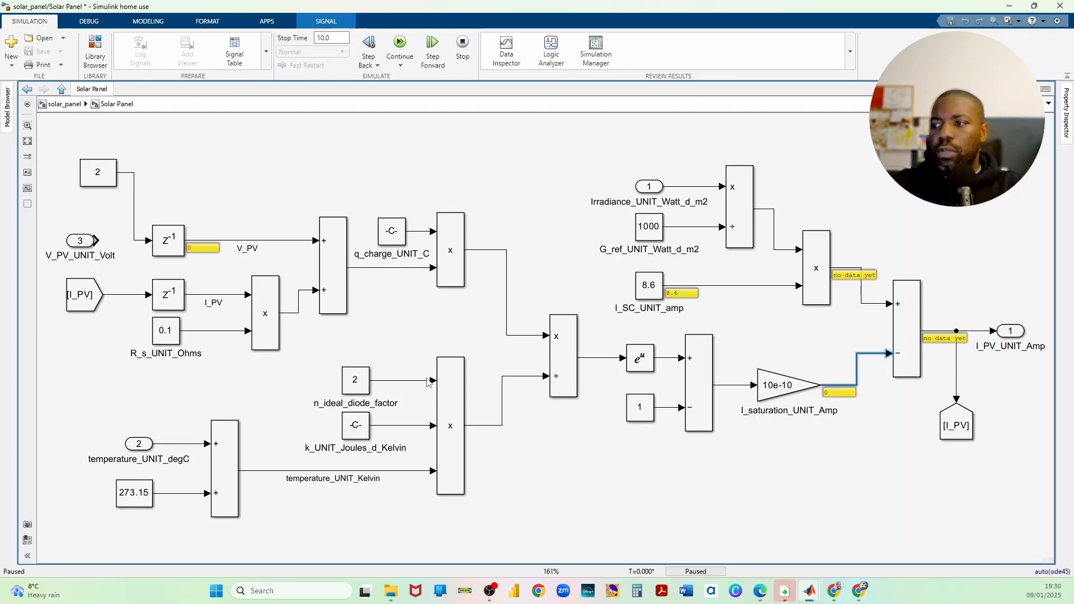
{"action": "left_click", "coordinate": [596, 359]}
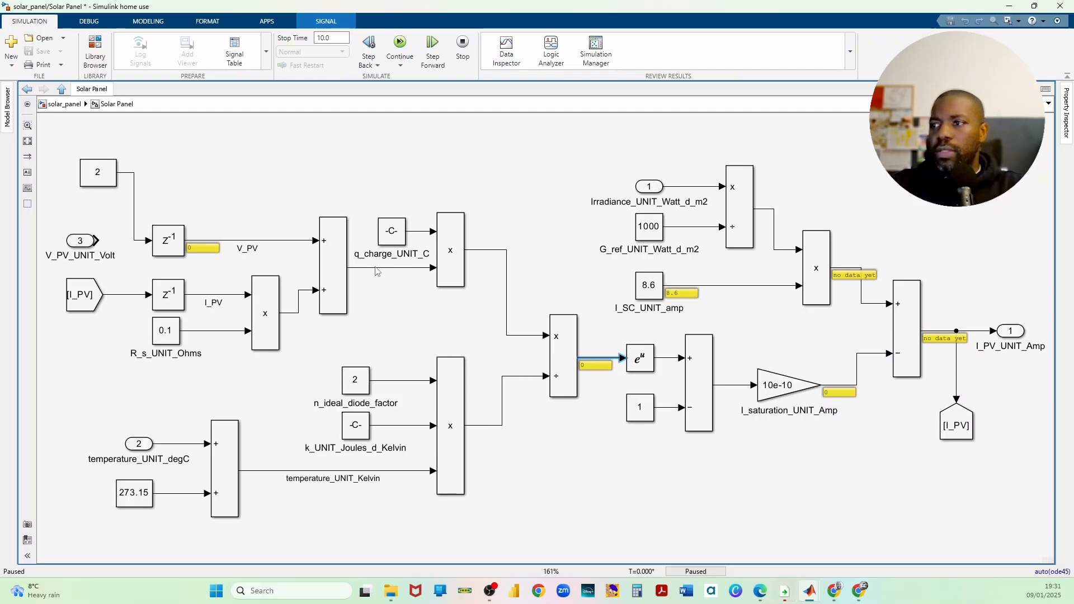
{"action": "left_click", "coordinate": [479, 255]}
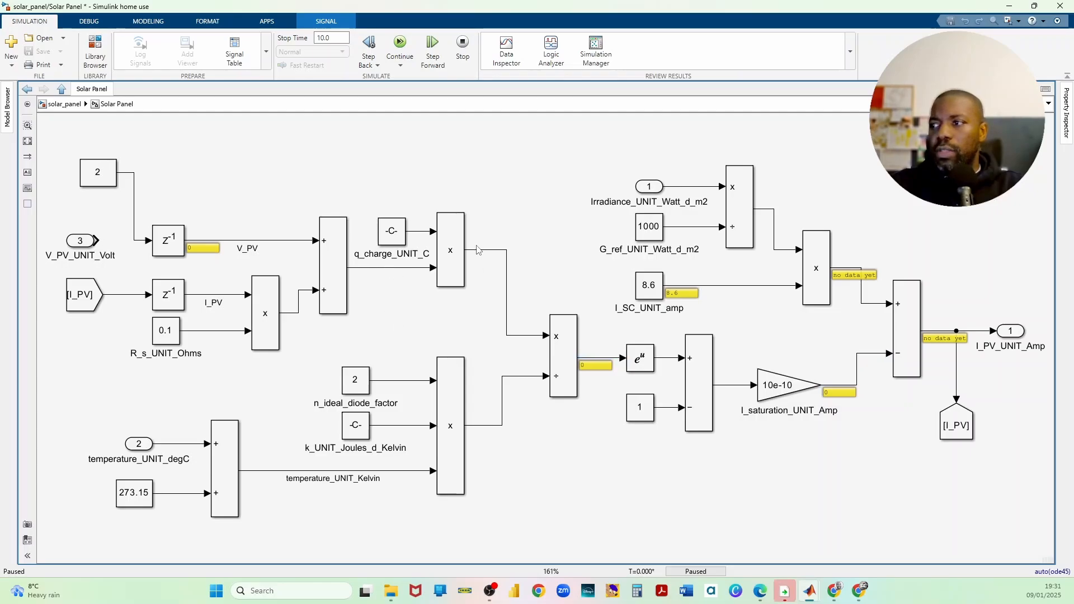
{"action": "left_click", "coordinate": [480, 251]}
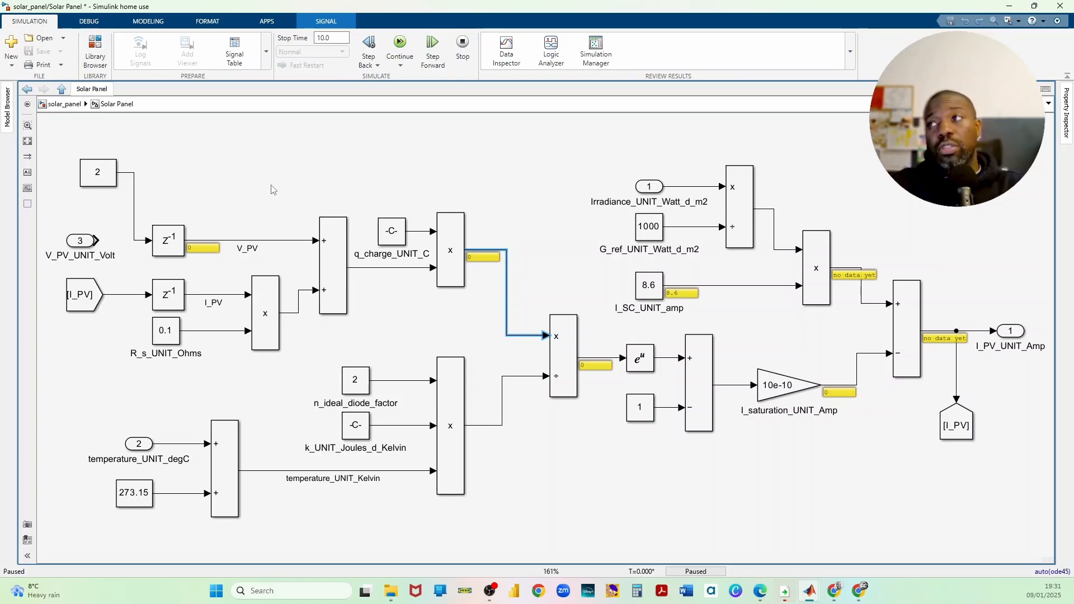
{"action": "left_click", "coordinate": [435, 46]}
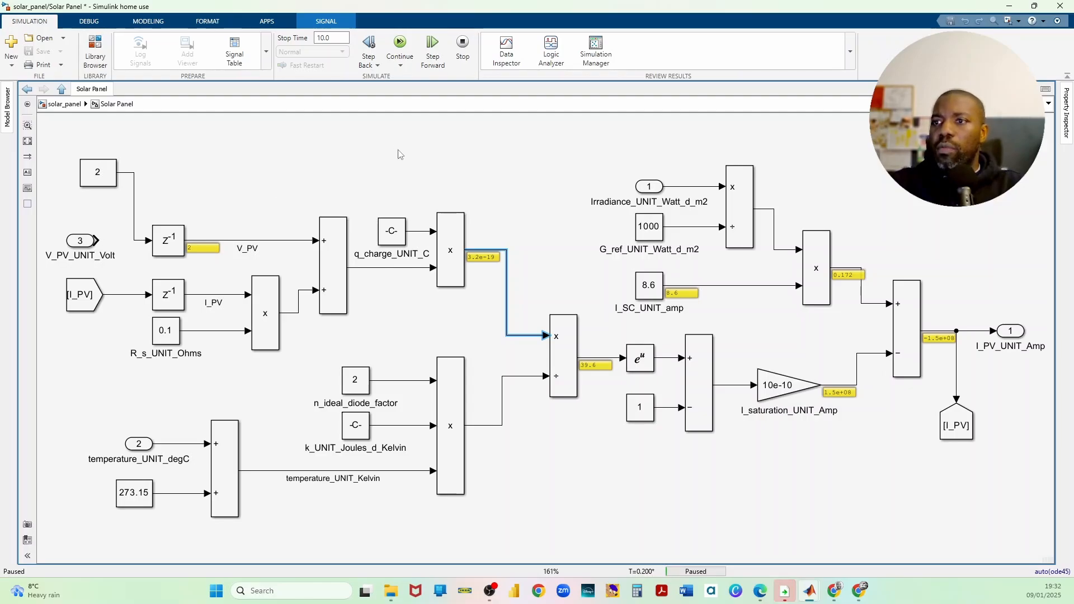
Stop the simulation and set the constant feeding the V_PV delay block to 0.
{"action": "left_click", "coordinate": [463, 47]}
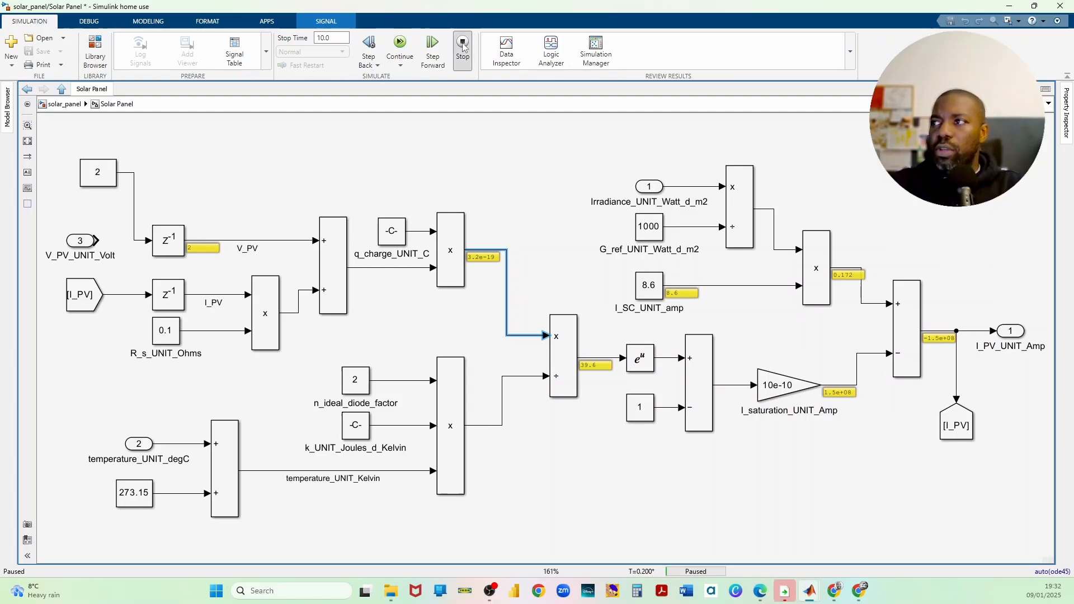
{"action": "left_click", "coordinate": [94, 177]}
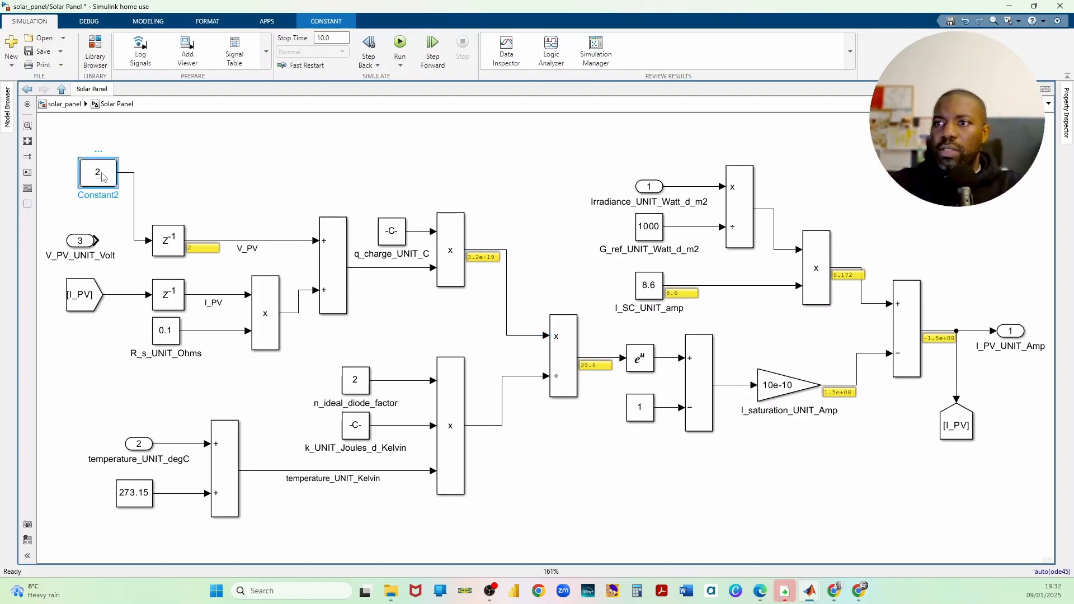
{"action": "left_click", "coordinate": [102, 175]}
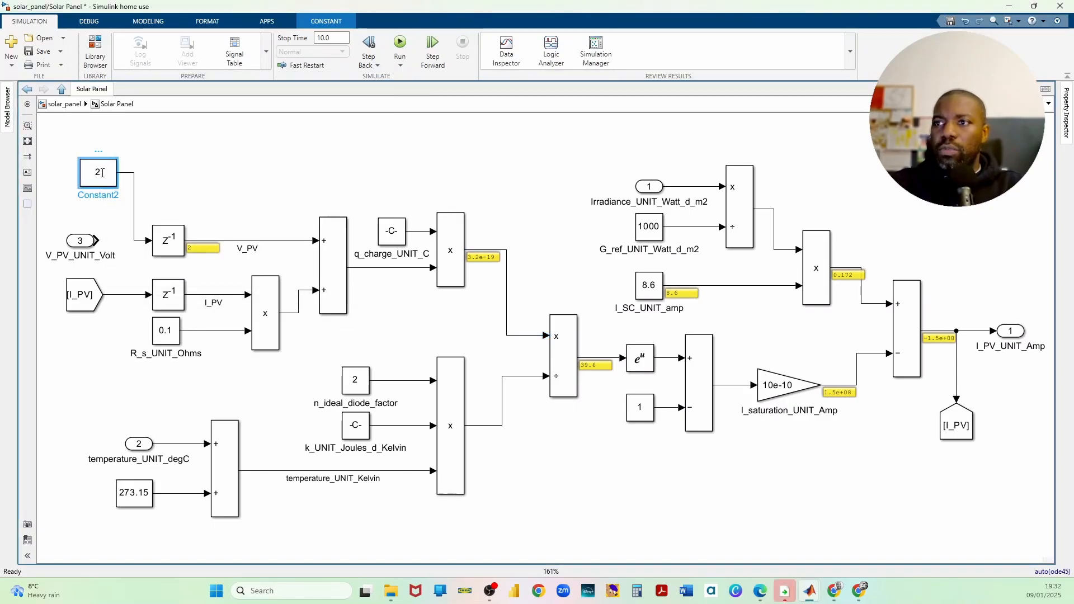
{"action": "double_click", "coordinate": [103, 173]}
{"action": "type", "text": "0"}
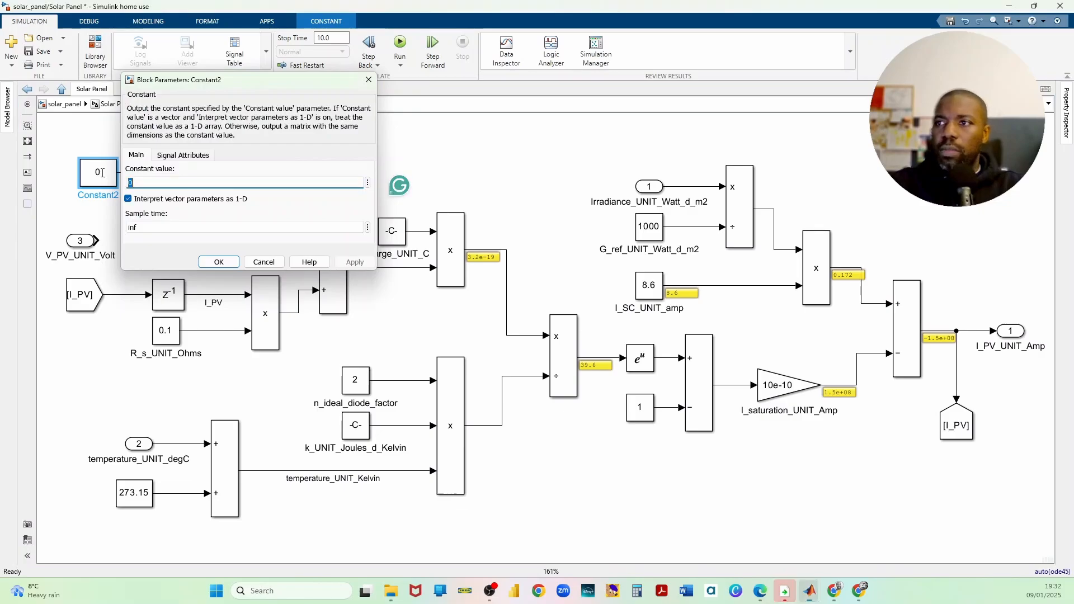
{"action": "key", "text": "Return"}
{"action": "left_click", "coordinate": [195, 176]}
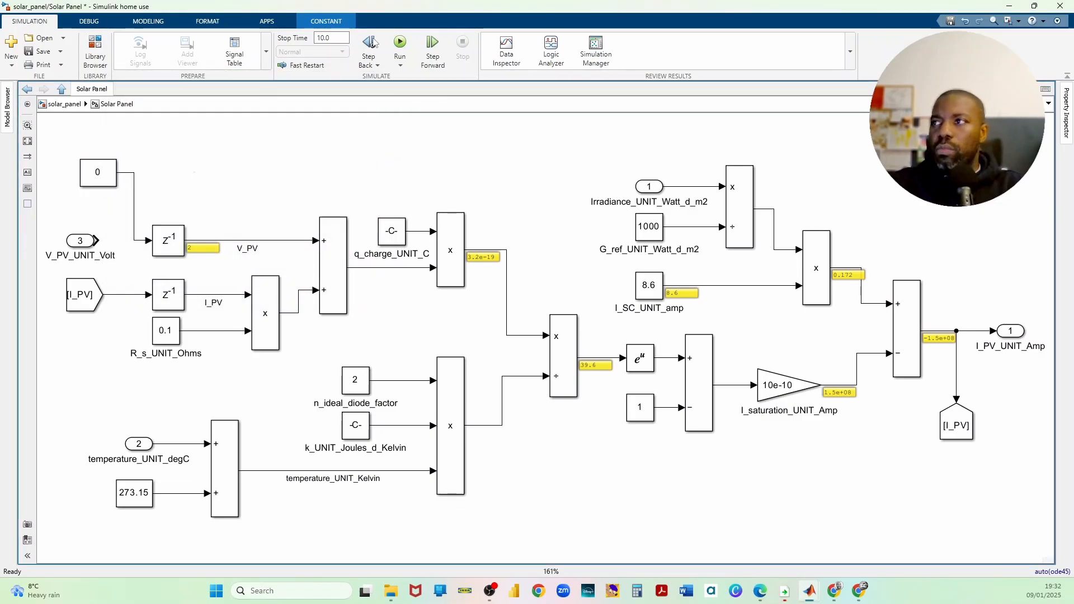
Restart the simulation in steps, show the irradiance input's value label, and step forward to T=2.000.
{"action": "left_click", "coordinate": [437, 45]}
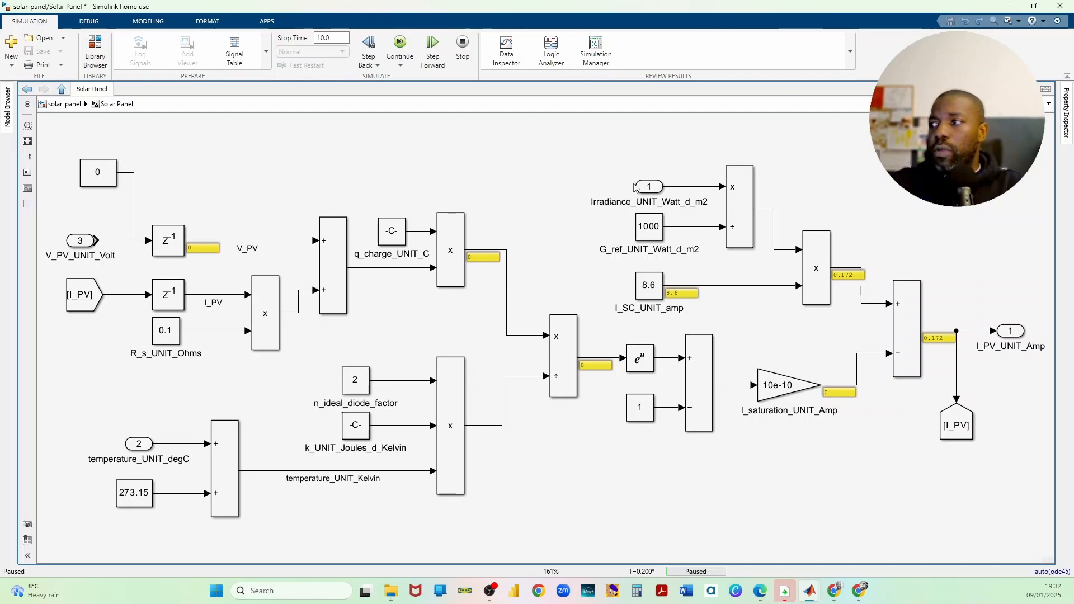
{"action": "left_click", "coordinate": [692, 187]}
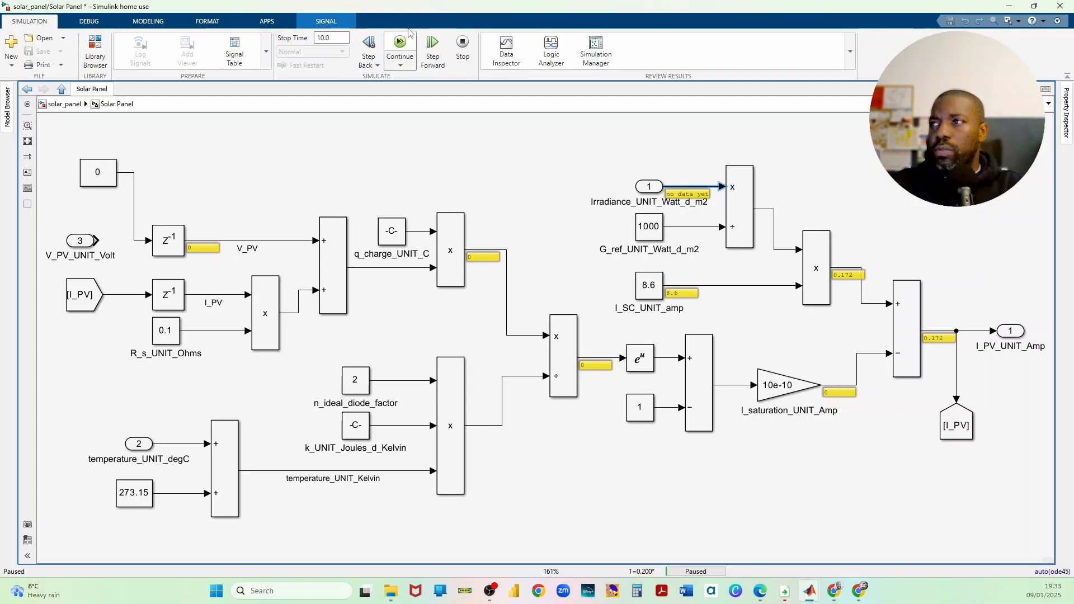
{"action": "left_click", "coordinate": [433, 49]}
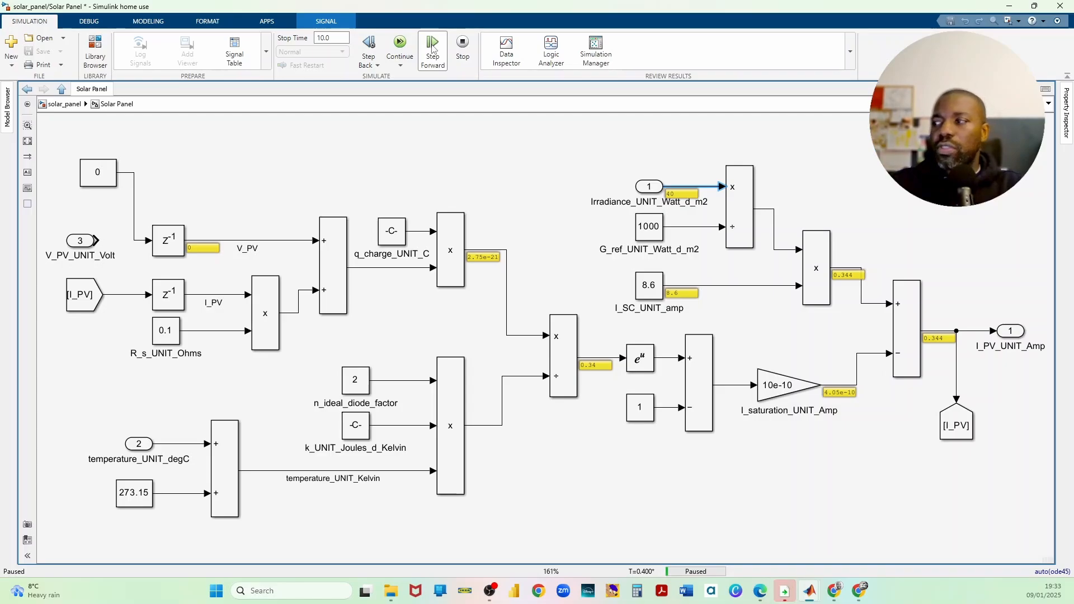
{"action": "left_click", "coordinate": [433, 49]}
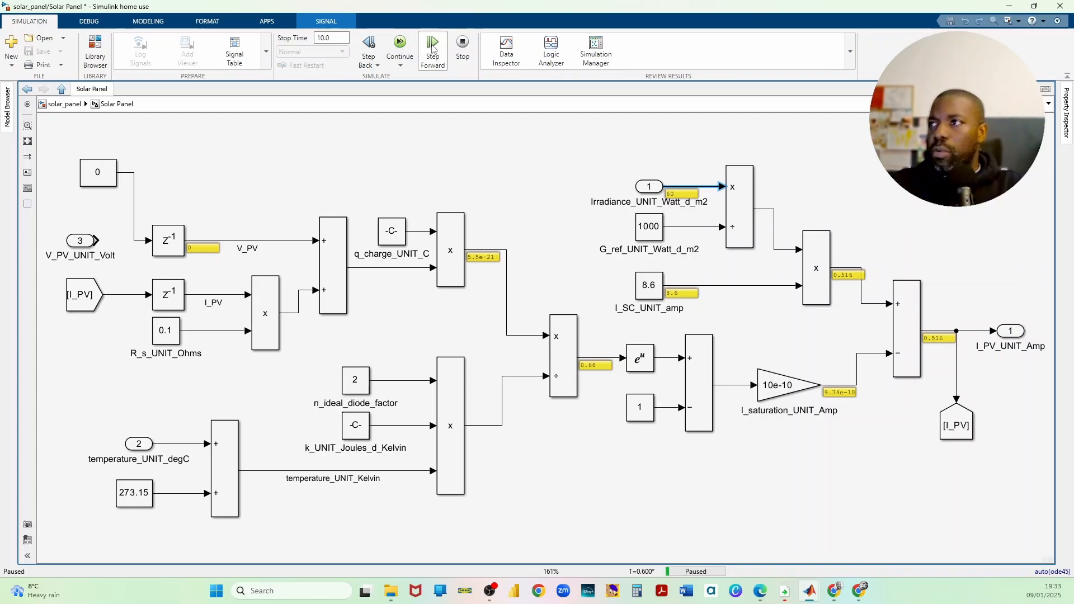
{"action": "left_click", "coordinate": [433, 49]}
{"action": "left_click", "coordinate": [433, 49]}
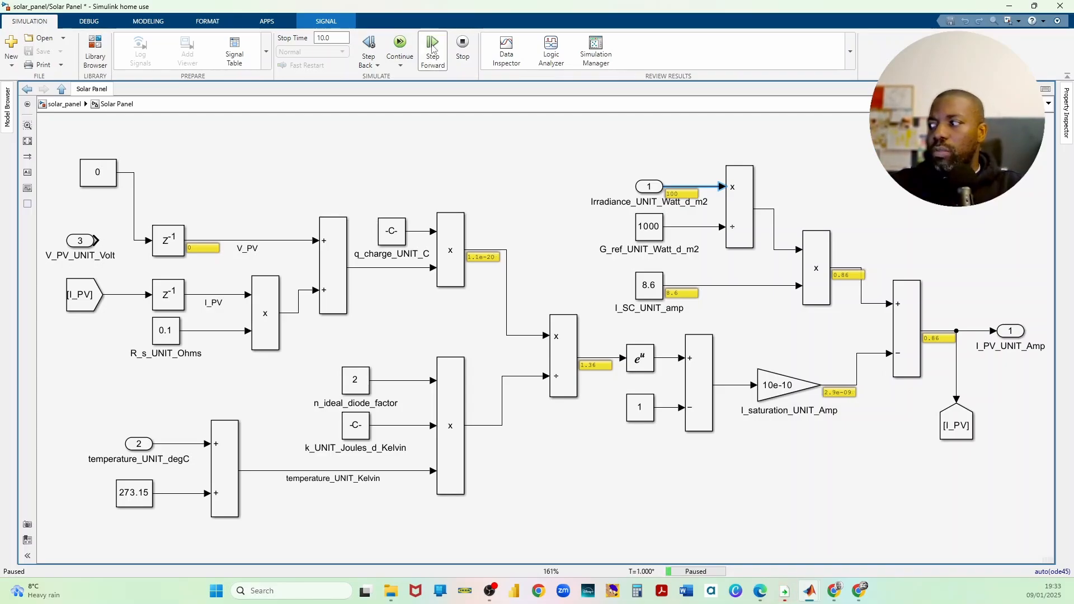
{"action": "left_click", "coordinate": [433, 50]}
{"action": "left_click", "coordinate": [433, 49]}
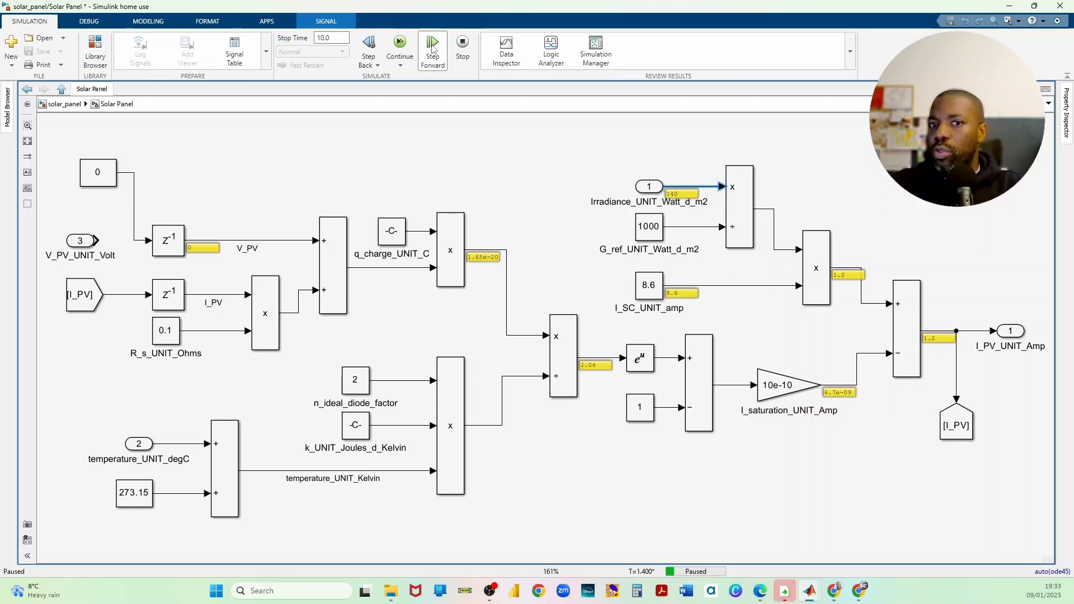
{"action": "left_click", "coordinate": [433, 49]}
{"action": "left_click", "coordinate": [432, 49]}
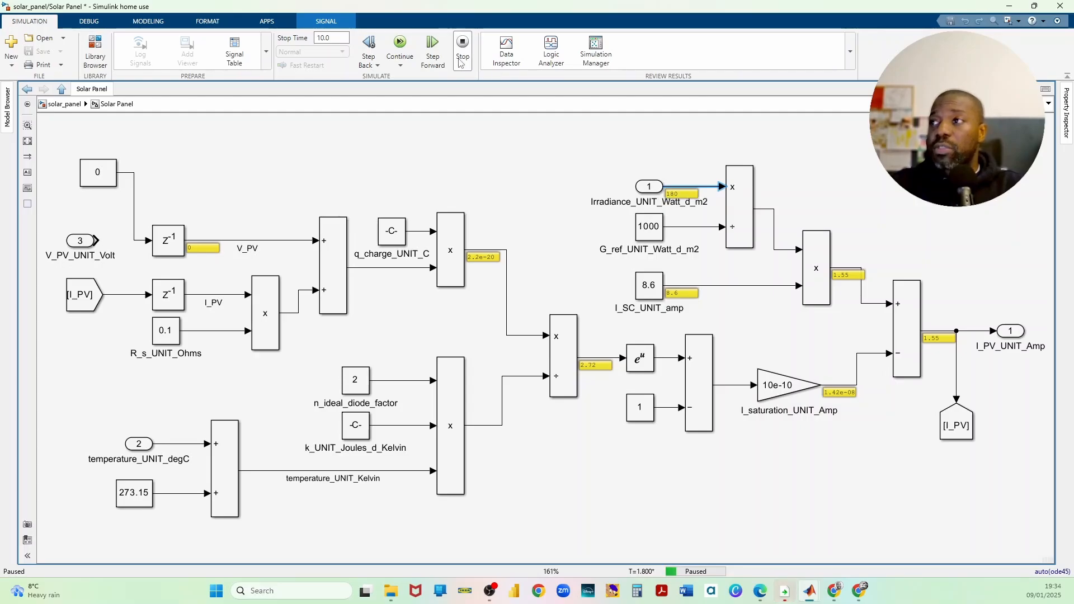
{"action": "left_click", "coordinate": [432, 45]}
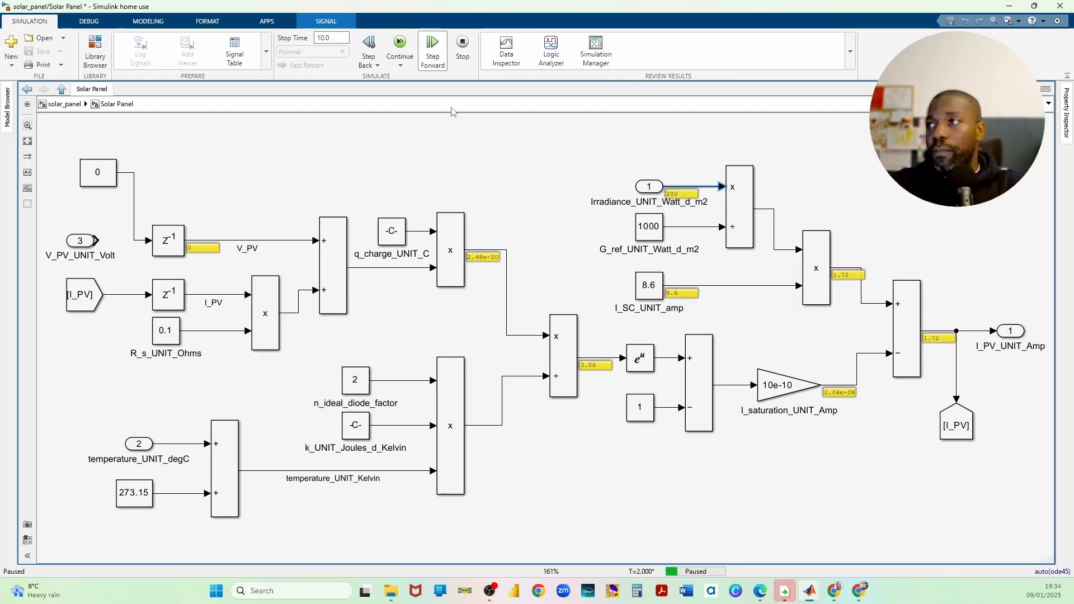
Open the Battery subsystem from the top-level model and show value labels on the SOC and V_batt_UNIT_Volt output signals.
{"action": "left_click", "coordinate": [64, 104]}
{"action": "left_click", "coordinate": [716, 370]}
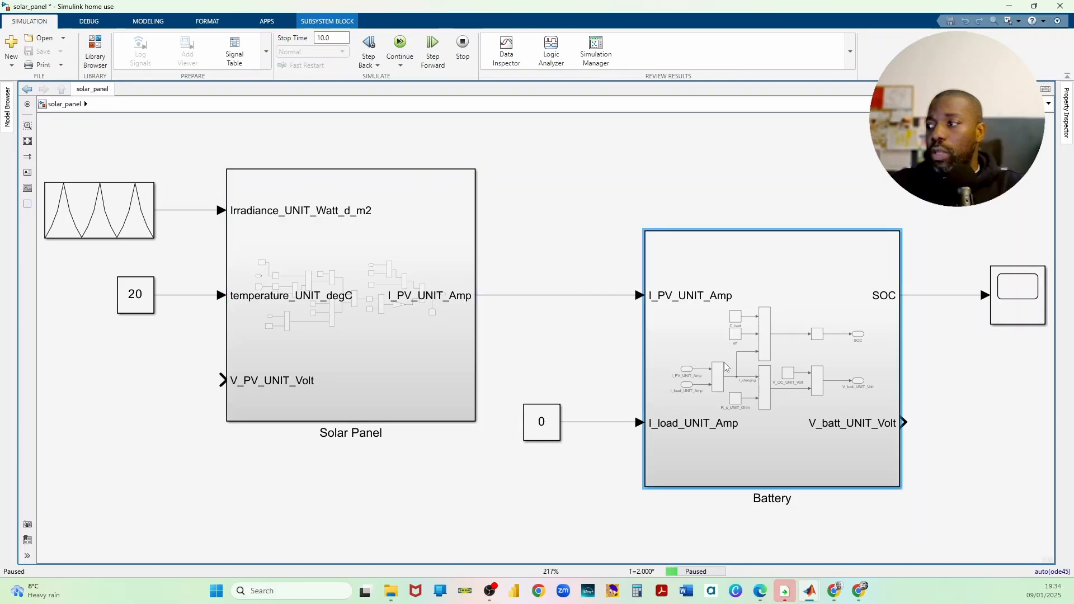
{"action": "double_click", "coordinate": [725, 367]}
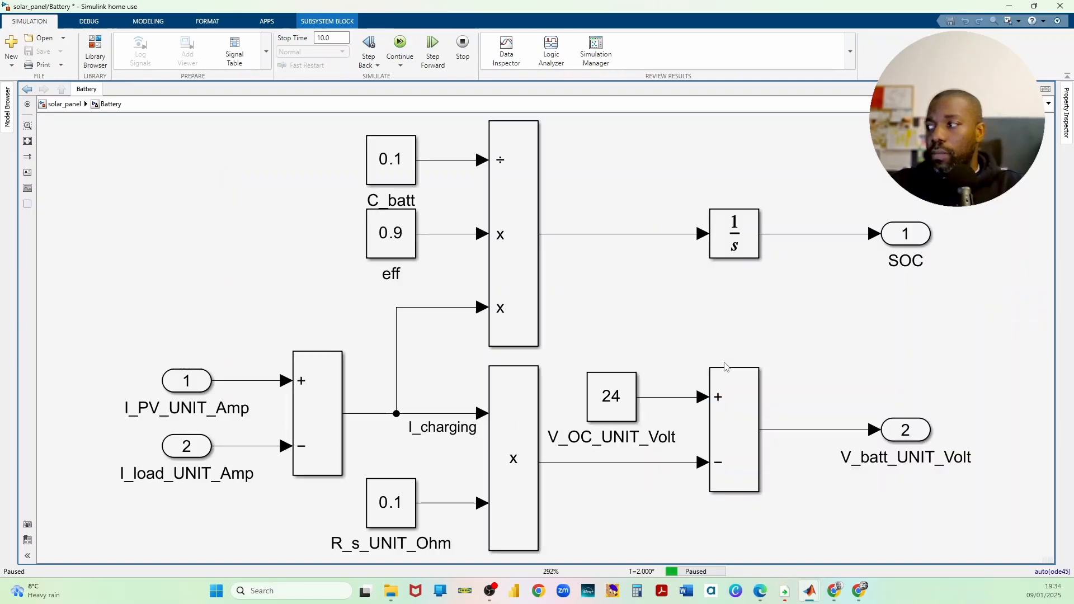
{"action": "left_click", "coordinate": [820, 235]}
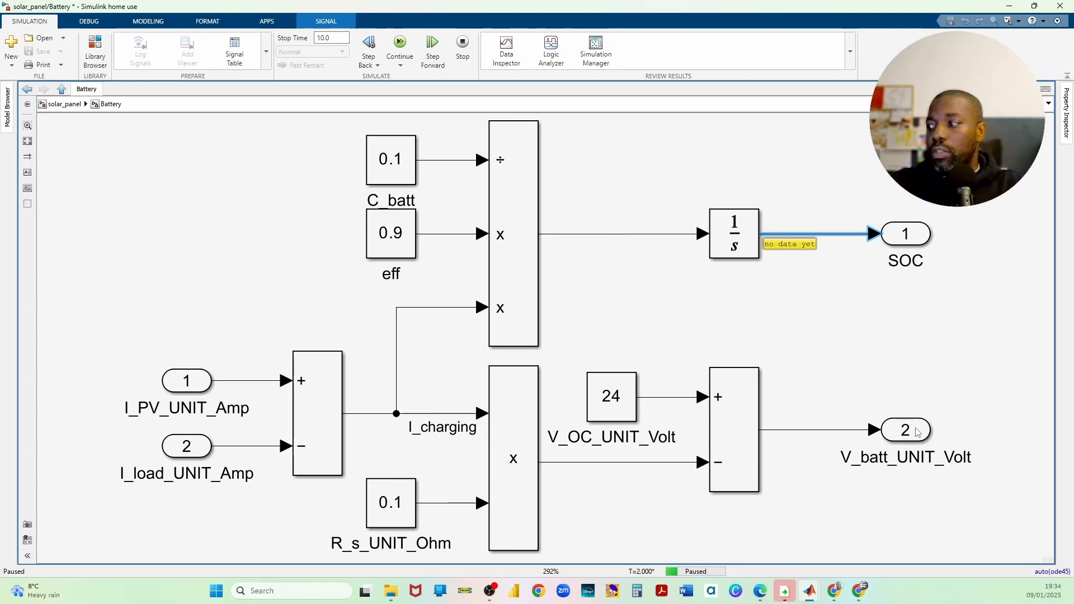
{"action": "left_click", "coordinate": [831, 430]}
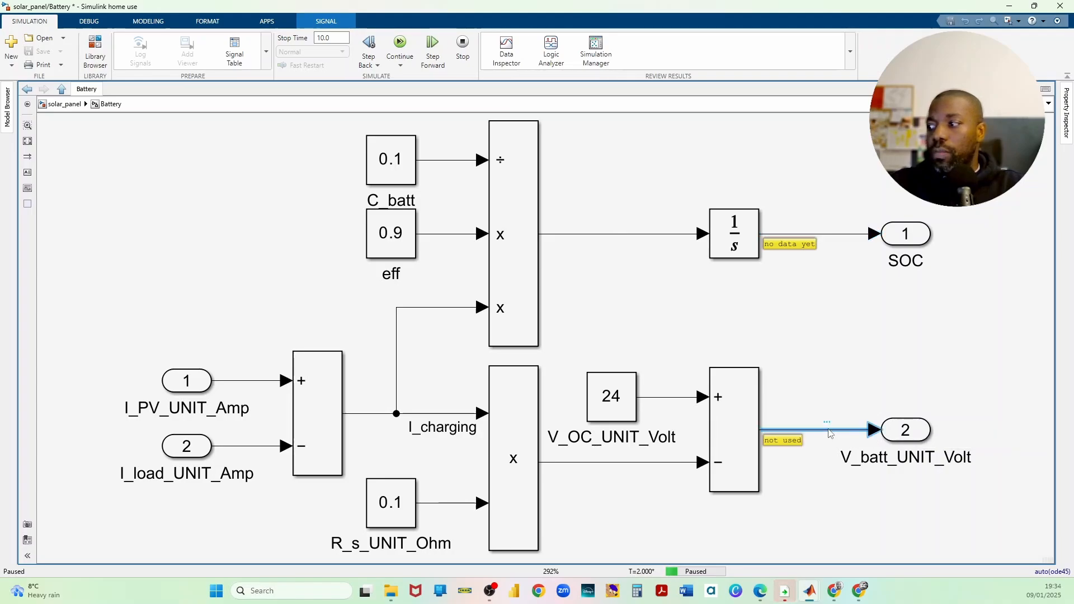
Step the simulation forward to T=2.800 and show value labels on the R_s product output and I_charging signals.
{"action": "left_click", "coordinate": [435, 45]}
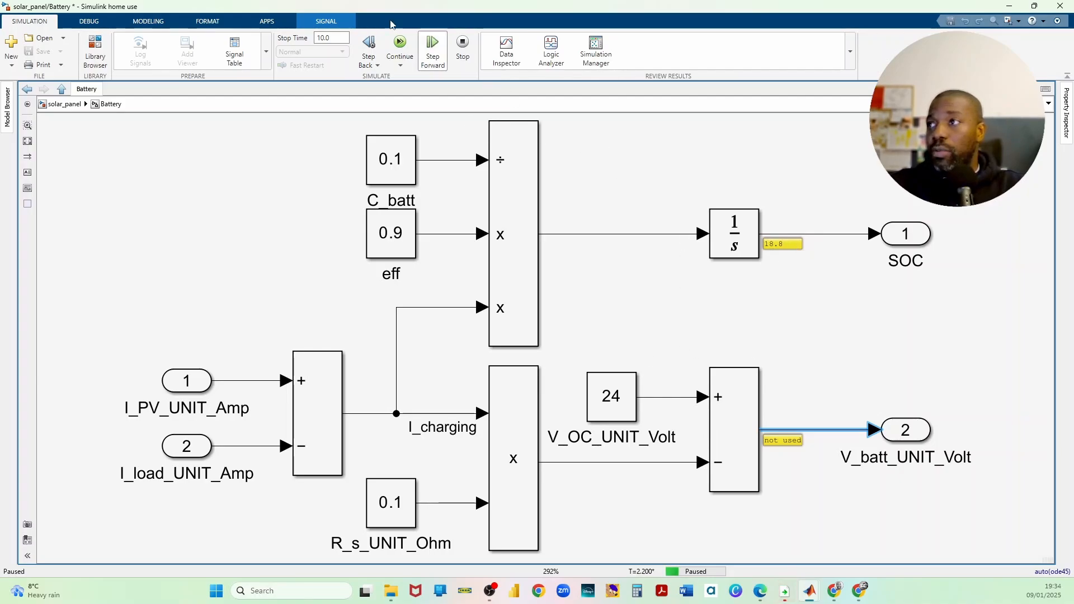
{"action": "left_click", "coordinate": [432, 47]}
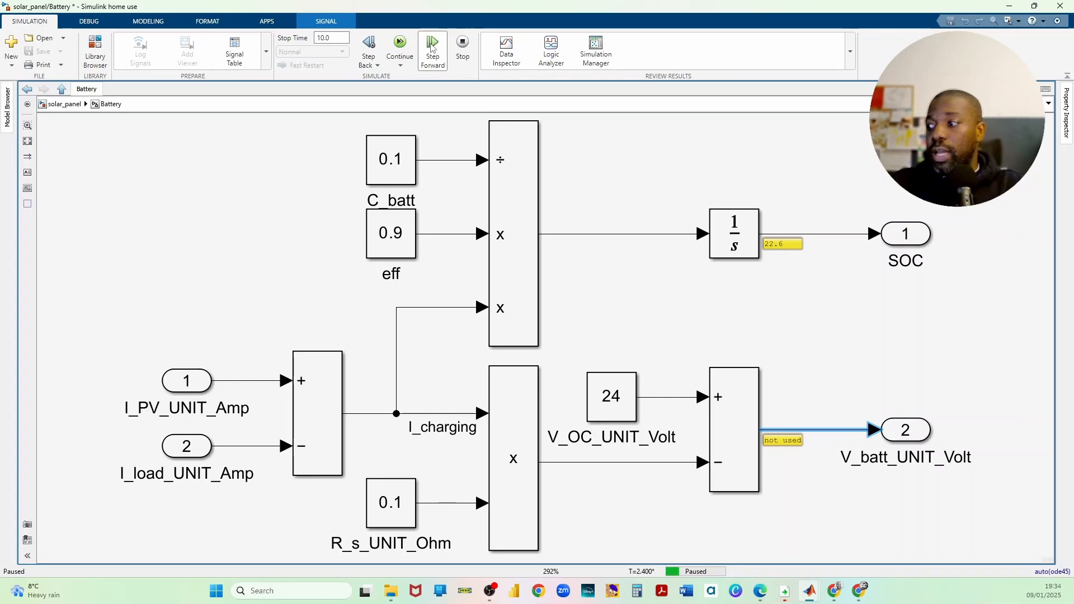
{"action": "left_click", "coordinate": [431, 47]}
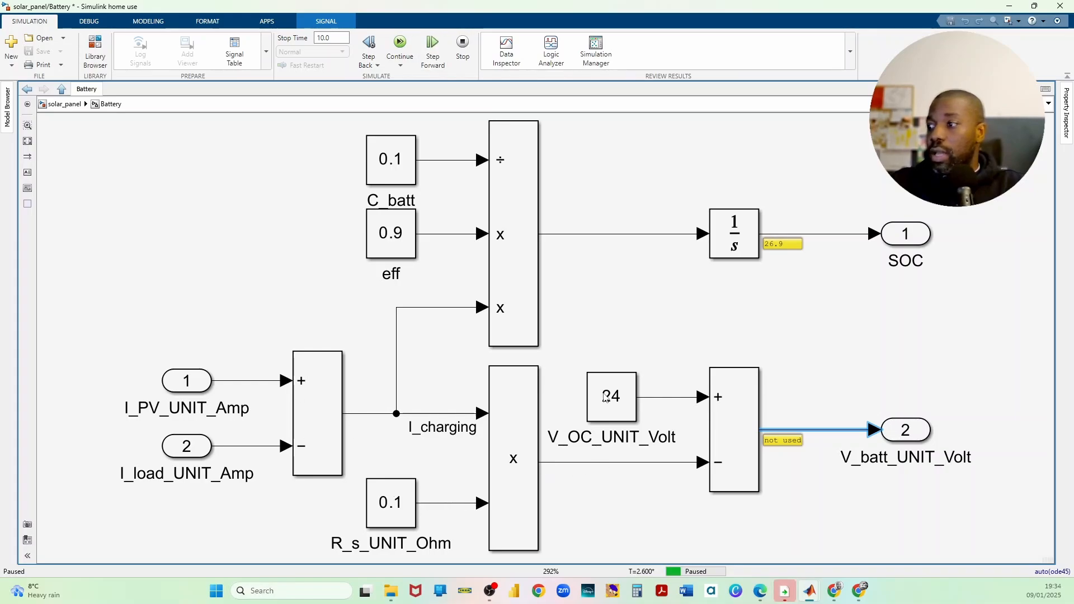
{"action": "left_click", "coordinate": [602, 464]}
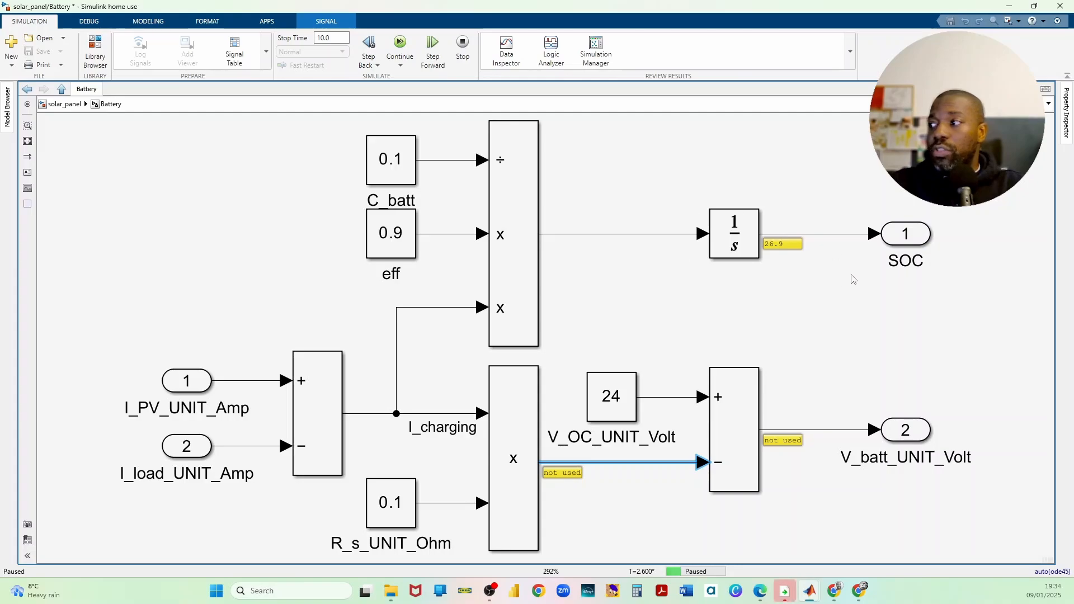
{"action": "left_click", "coordinate": [431, 45]}
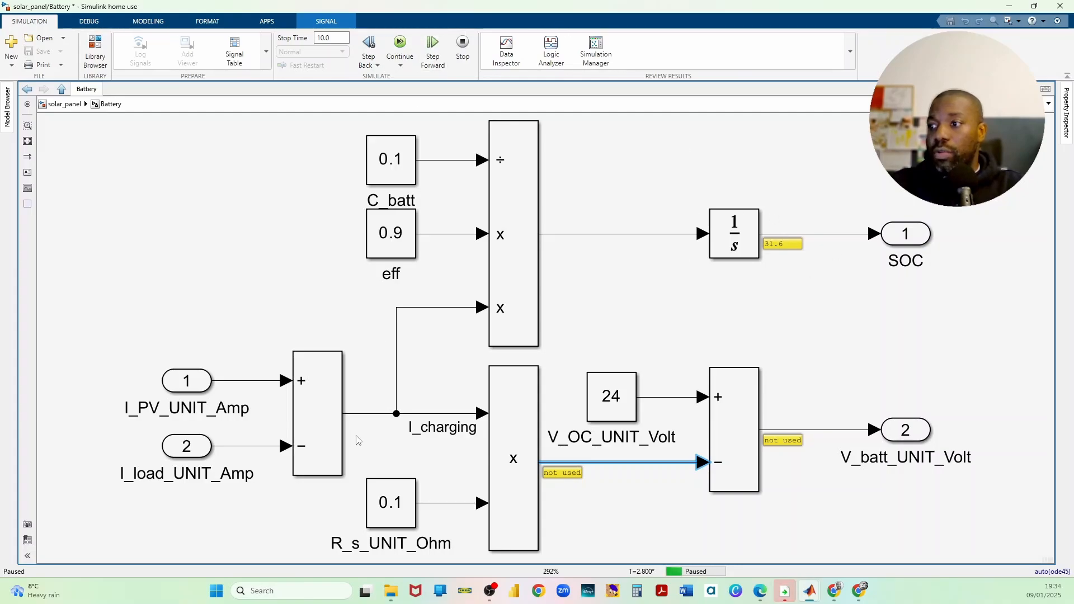
{"action": "left_click", "coordinate": [361, 414]}
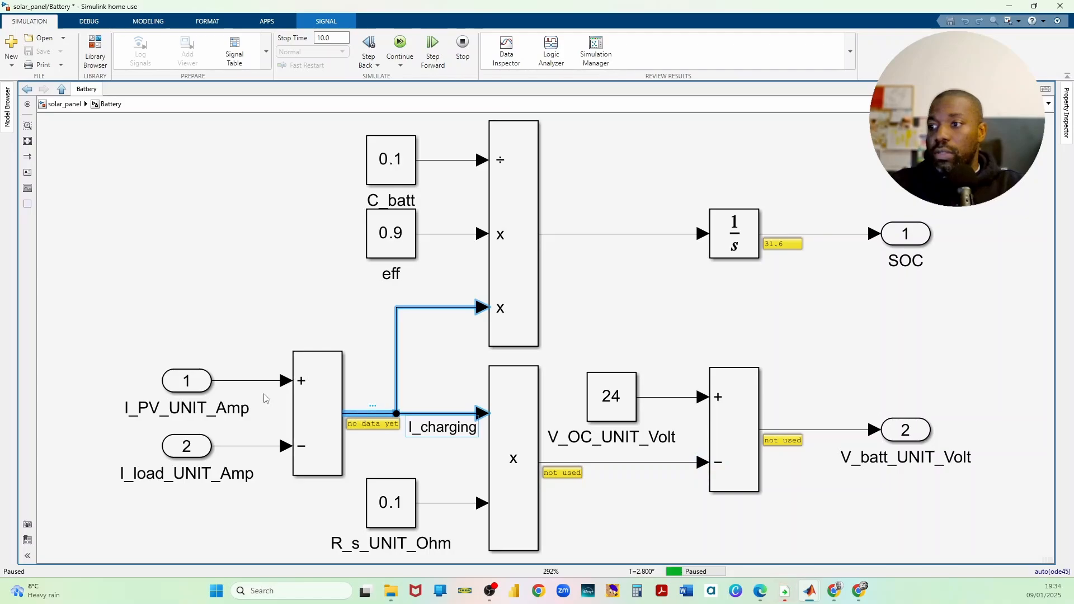
Step the simulation forward to T=3.000 and open the Solar Panel subsystem from the top-level model to check its signal values.
{"action": "left_click", "coordinate": [433, 45]}
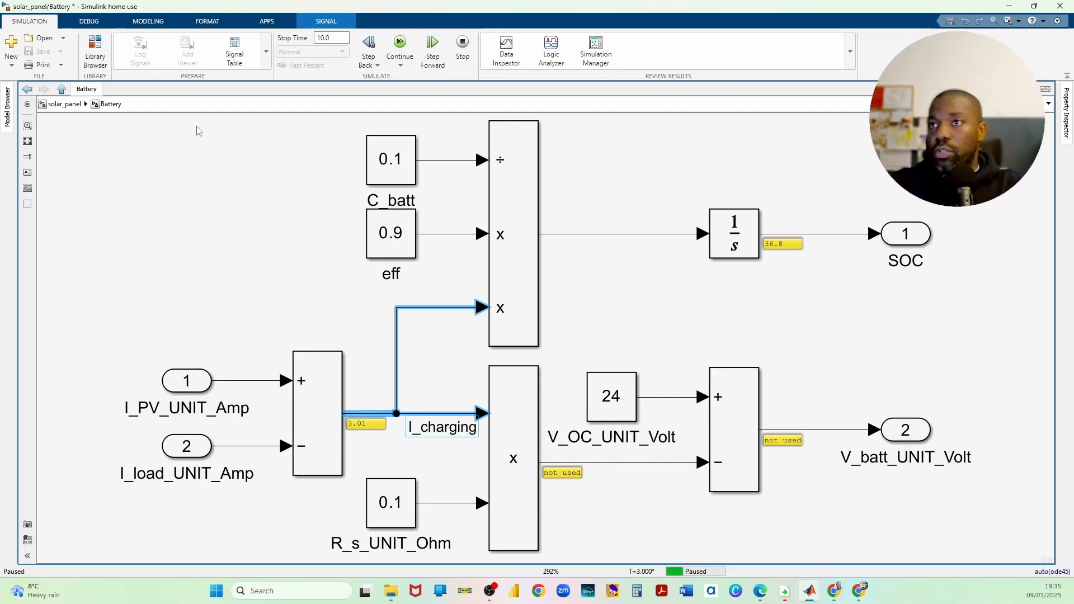
{"action": "left_click", "coordinate": [65, 105]}
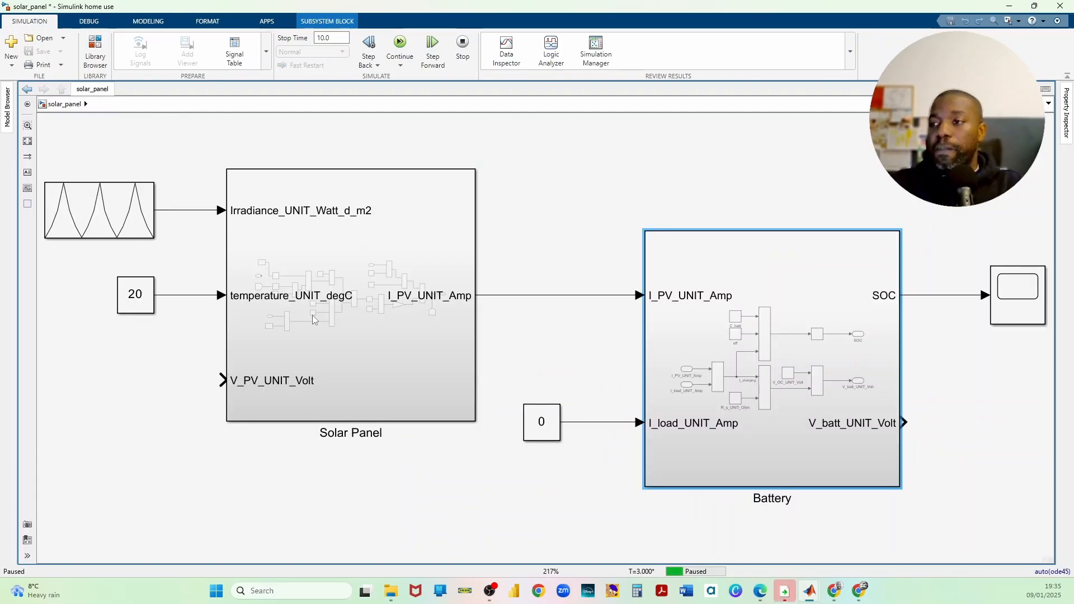
{"action": "double_click", "coordinate": [355, 327]}
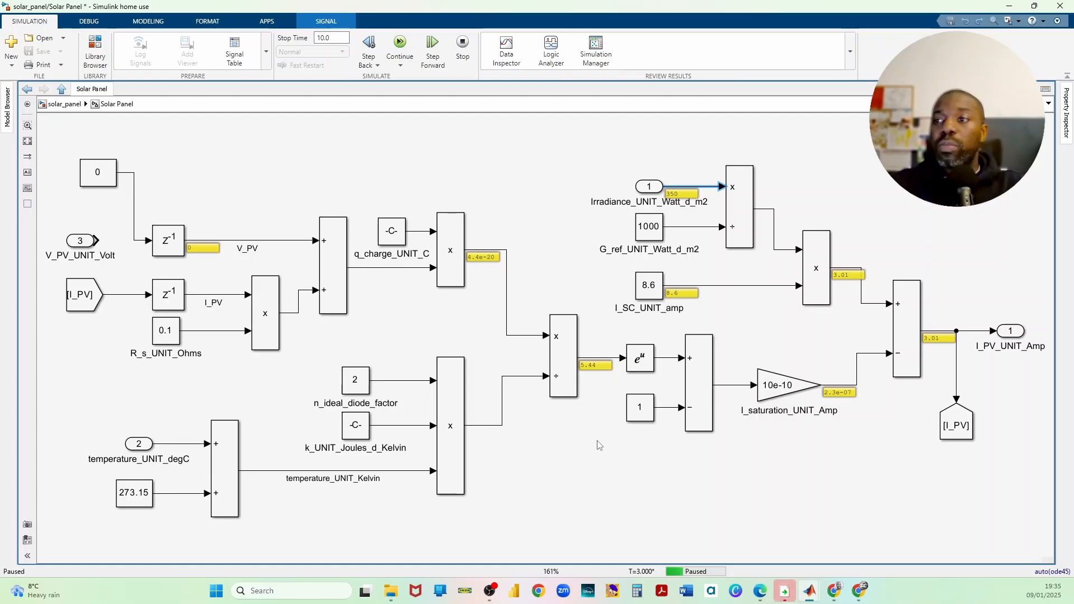
Return to the top-level model and review the Battery and Solar Panel subsystems and the Repeating Sequence block feeding the irradiance input.
{"action": "left_click", "coordinate": [66, 105]}
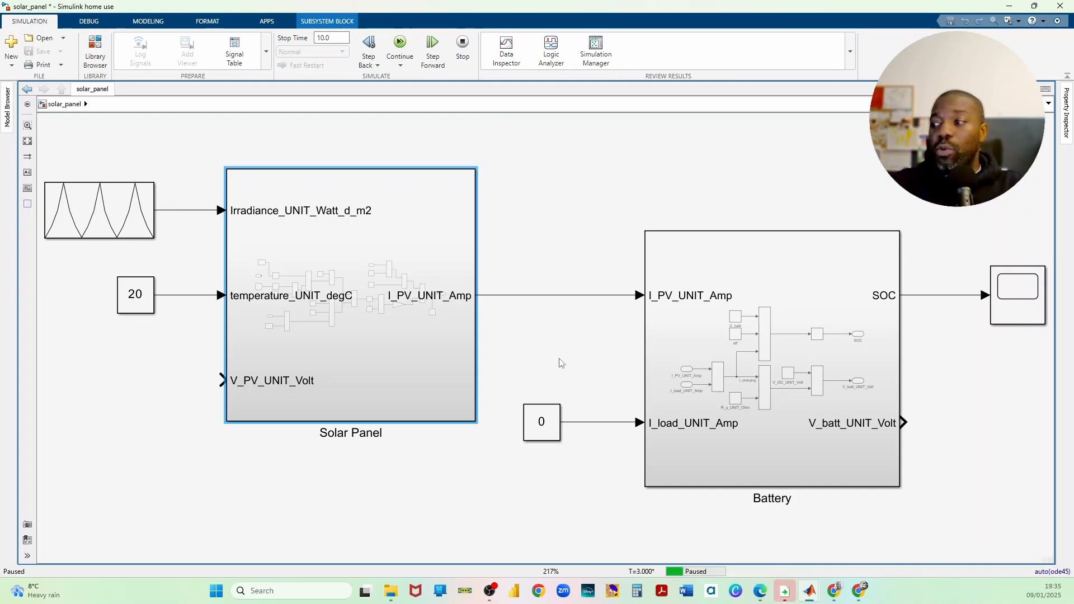
{"action": "left_click", "coordinate": [703, 372]}
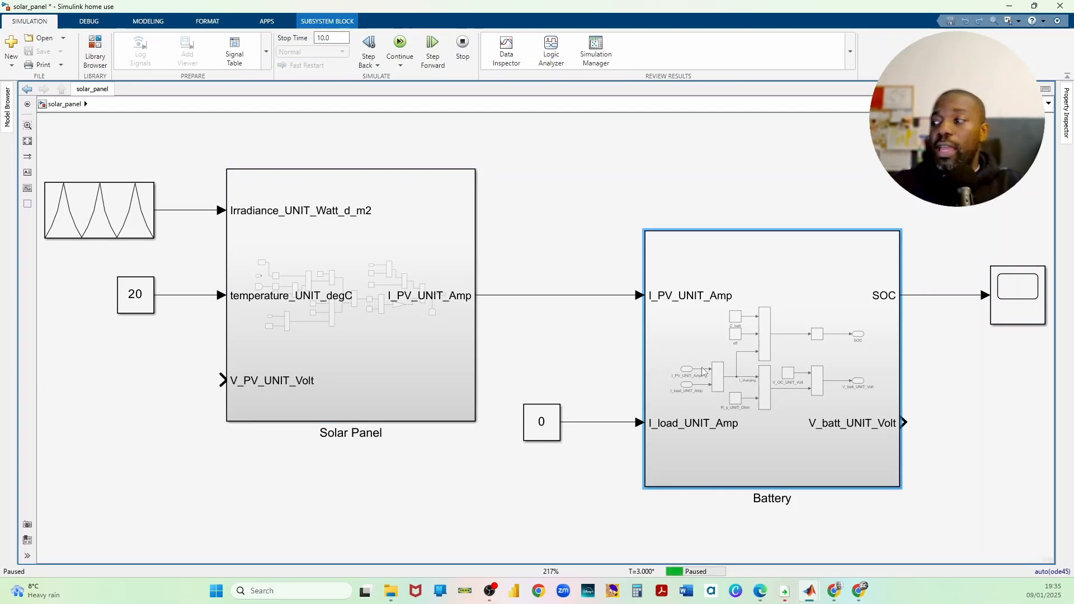
{"action": "left_click", "coordinate": [328, 332]}
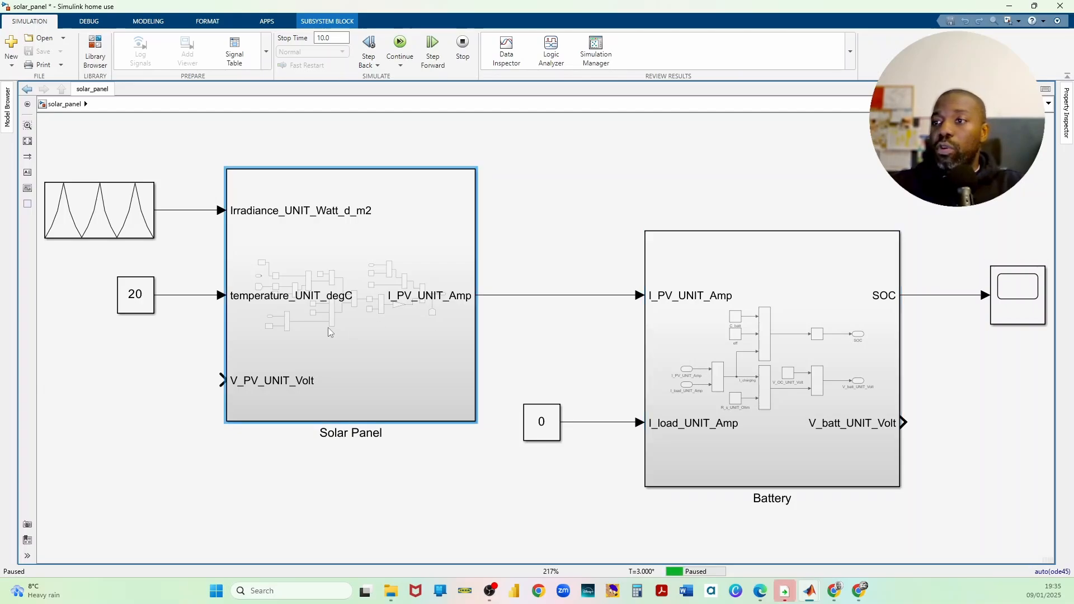
{"action": "left_click", "coordinate": [83, 215]}
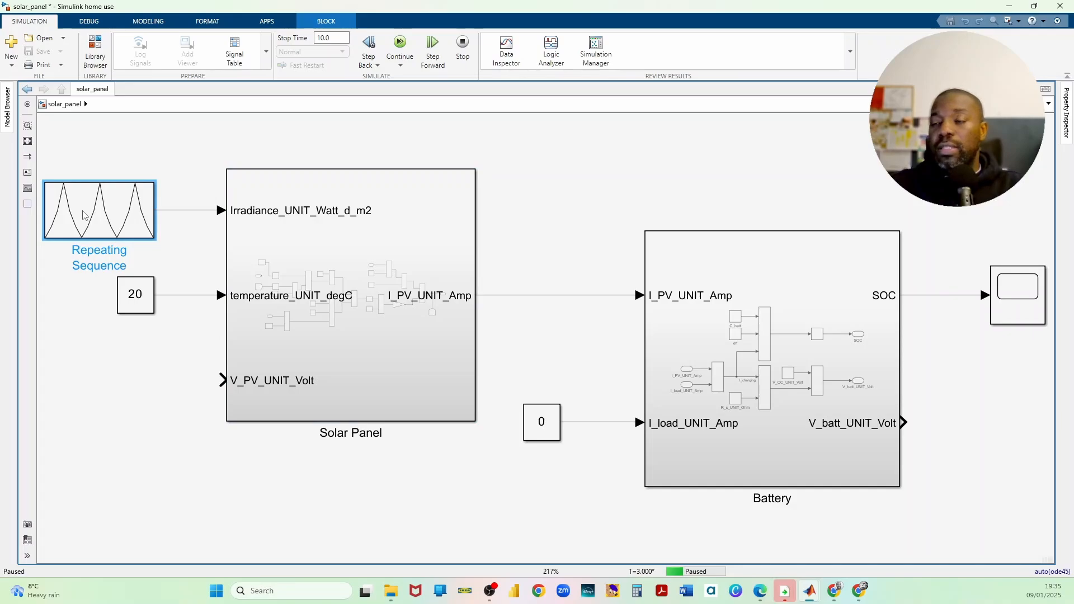